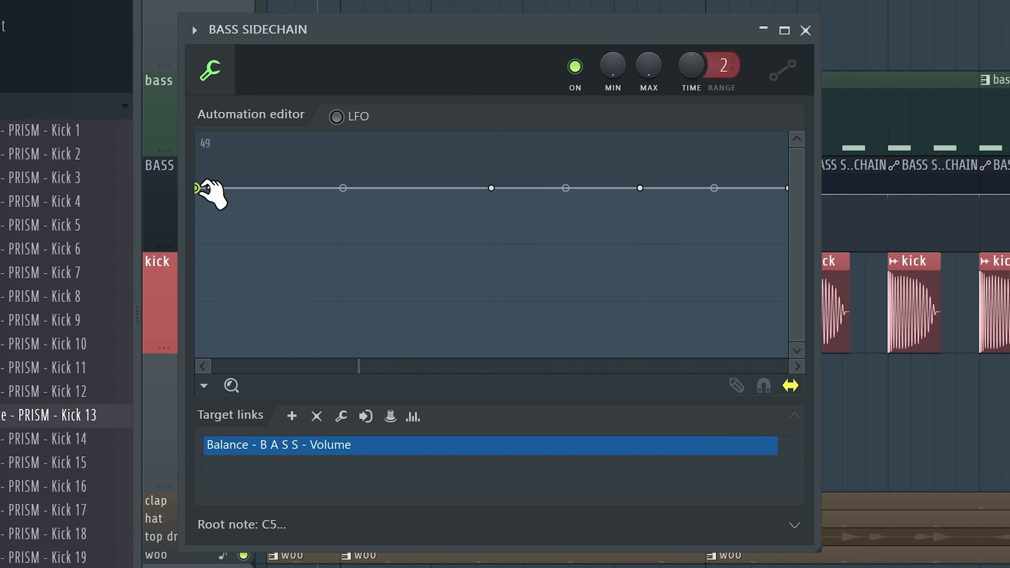
Lower the first point of the BASS SIDECHAIN automation to the minimum and compare the resulting ramp with the kick clips at bar 51
{"action": "left_click_drag", "start_coordinate": [207, 193], "coordinate": [206, 346]}
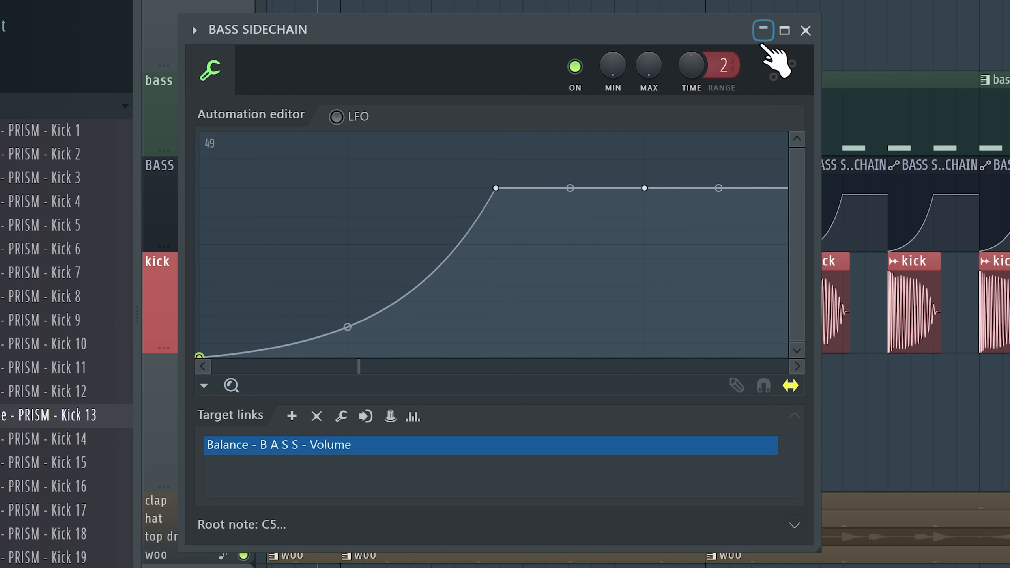
{"action": "left_click", "coordinate": [763, 29]}
{"action": "scroll", "coordinate": [241, 383], "scroll_direction": "up", "scroll_amount": 6}
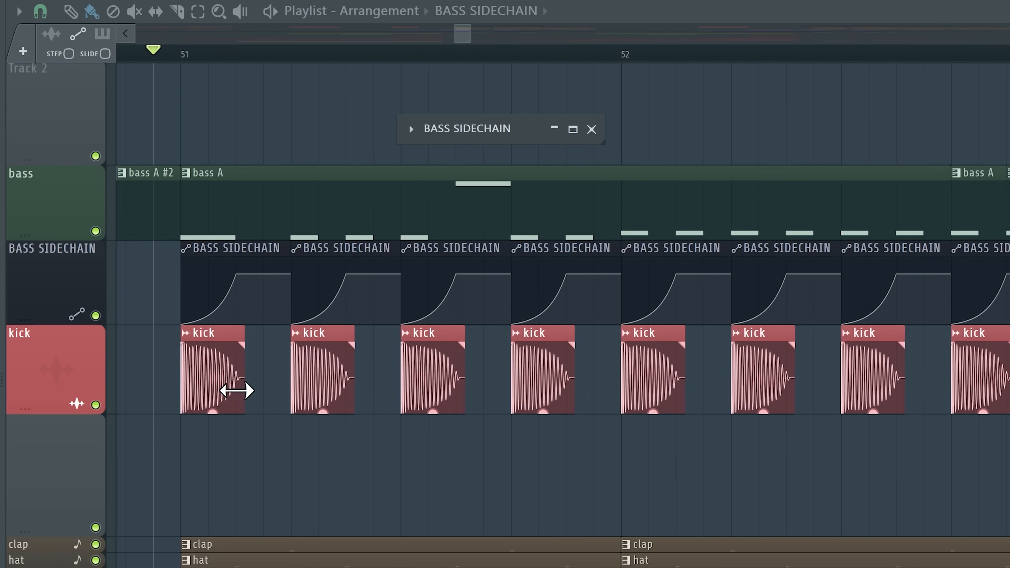
{"action": "left_click_drag", "start_coordinate": [208, 316], "coordinate": [208, 320]}
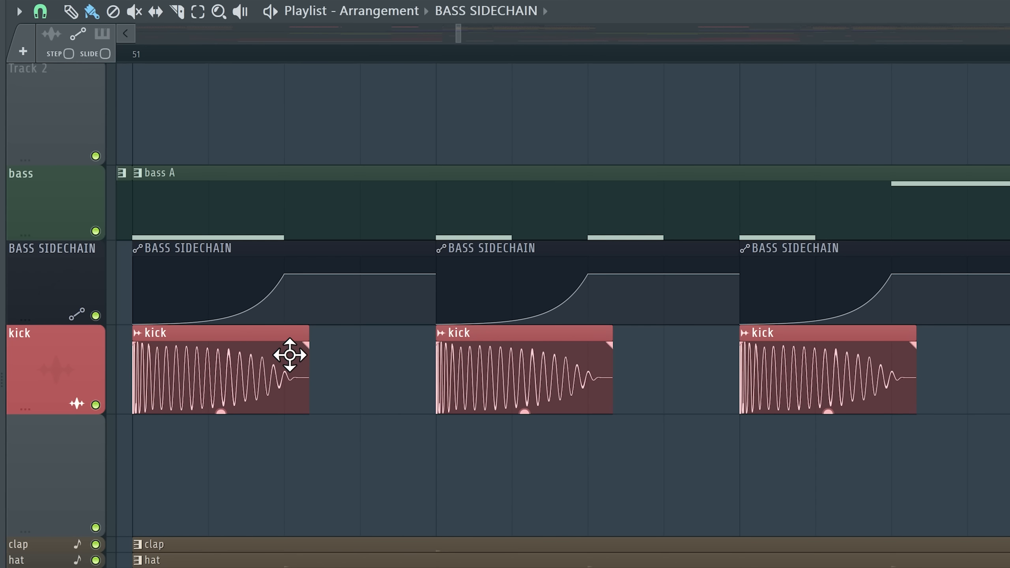
{"action": "scroll", "coordinate": [338, 405], "scroll_direction": "down", "scroll_amount": 2}
{"action": "scroll", "coordinate": [357, 469], "scroll_direction": "down", "scroll_amount": 2}
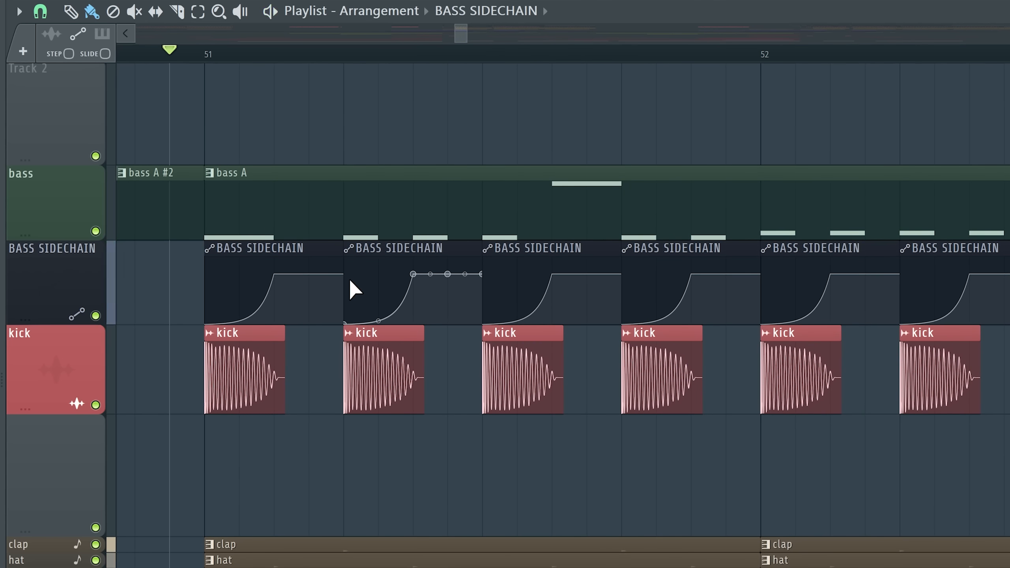
Add a steep rounded drop at the end of the BASS SIDECHAIN curve and audition it with the kick
{"action": "double_click", "coordinate": [350, 287]}
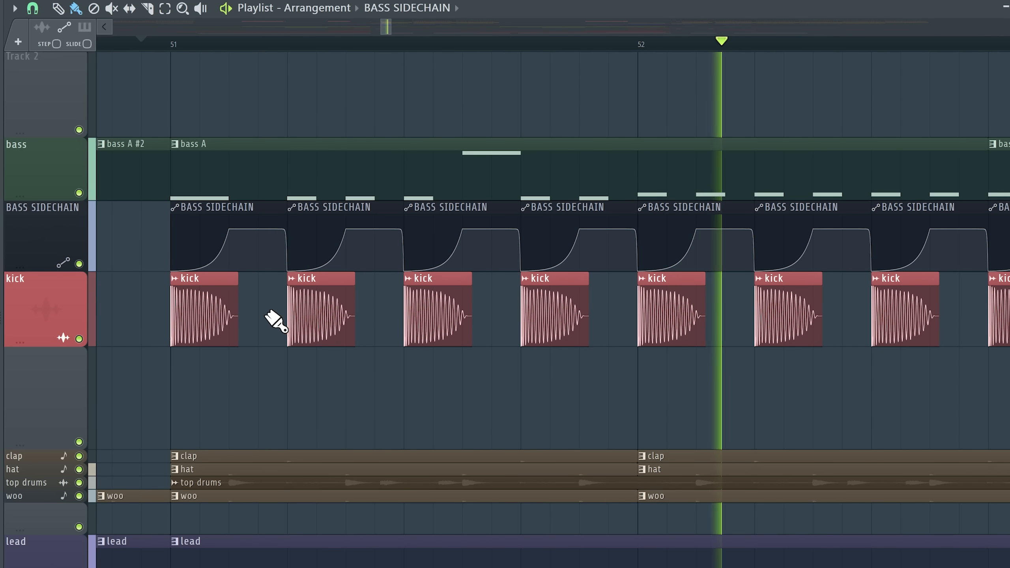
{"action": "key", "text": "space"}
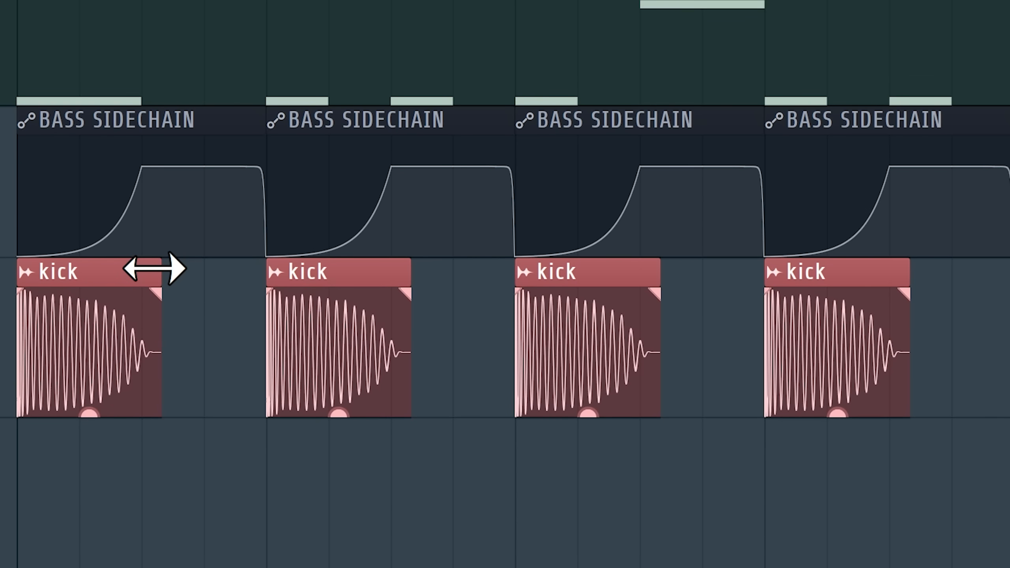
Lengthen the kick clips' fade-out and reshape the BASS SIDECHAIN rise with a raised midway point and a convex upper segment
{"action": "mouse_move", "coordinate": [157, 292]}
{"action": "left_mouse_down"}
{"action": "mouse_move", "coordinate": [54, 322]}
{"action": "mouse_move", "coordinate": [30, 302]}
{"action": "mouse_move", "coordinate": [57, 294]}
{"action": "left_mouse_up"}
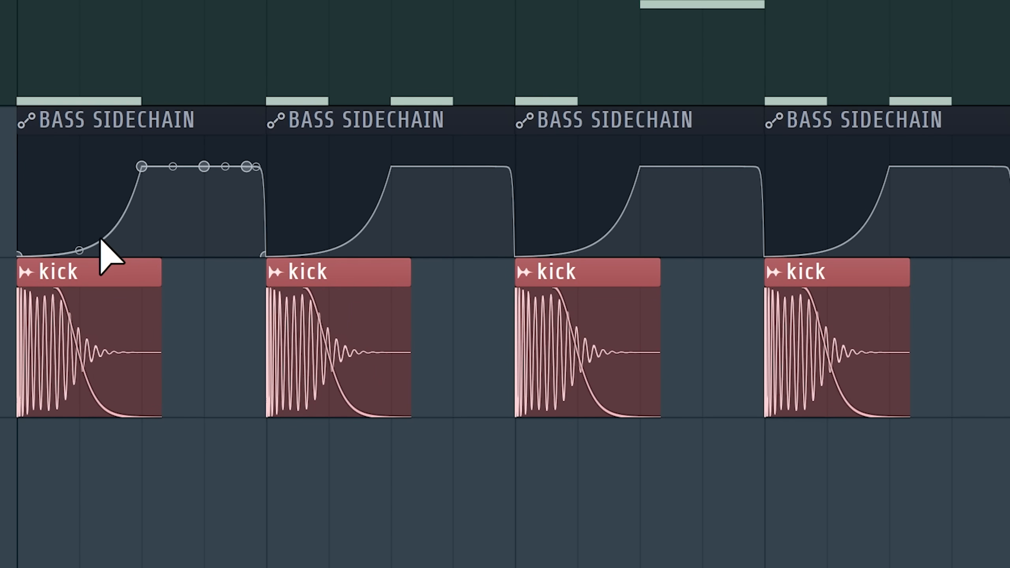
{"action": "left_click_drag", "start_coordinate": [94, 243], "coordinate": [80, 205]}
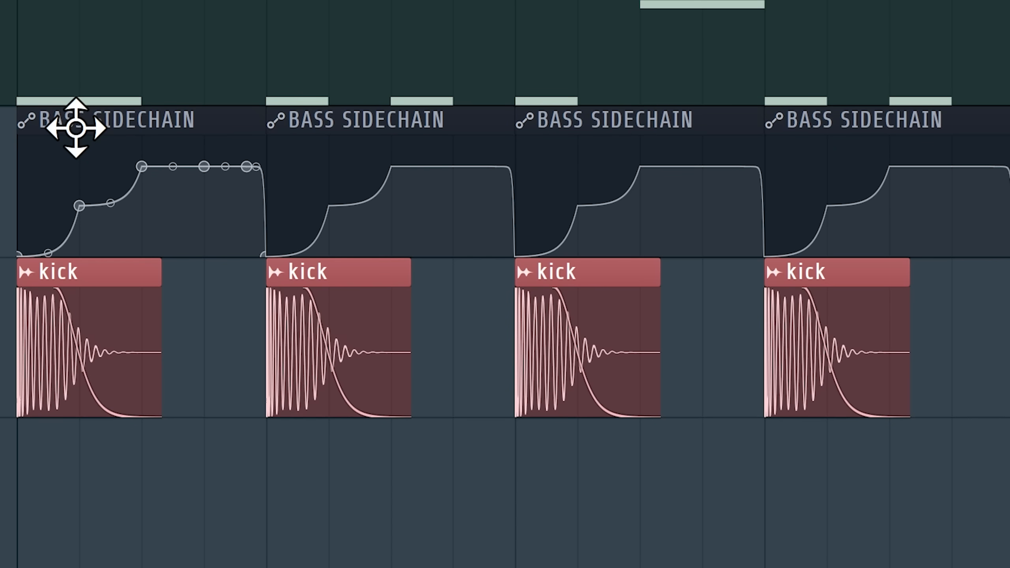
{"action": "left_click_drag", "start_coordinate": [81, 206], "coordinate": [80, 196]}
{"action": "key", "text": "space"}
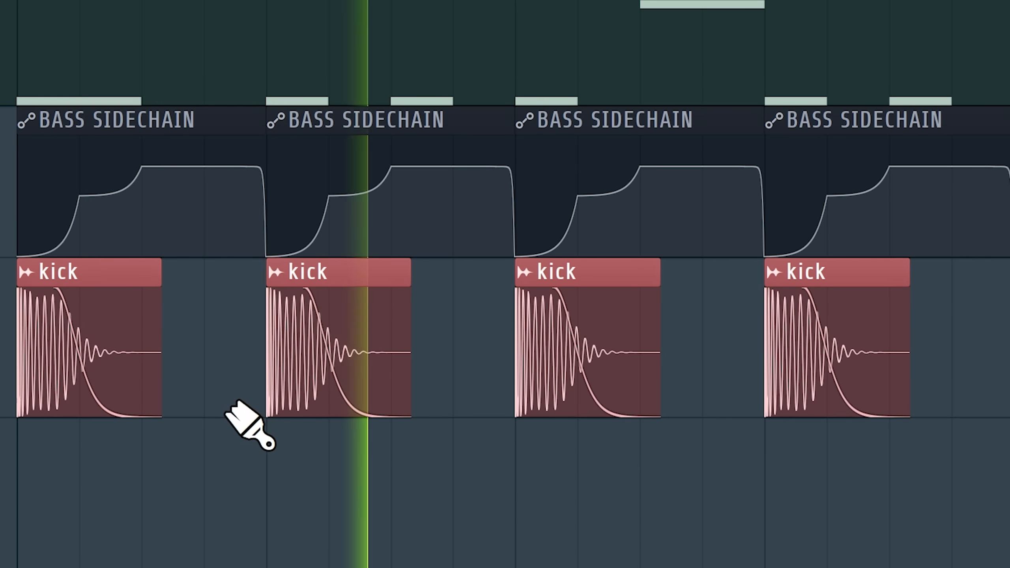
{"action": "left_click_drag", "start_coordinate": [329, 195], "coordinate": [329, 190]}
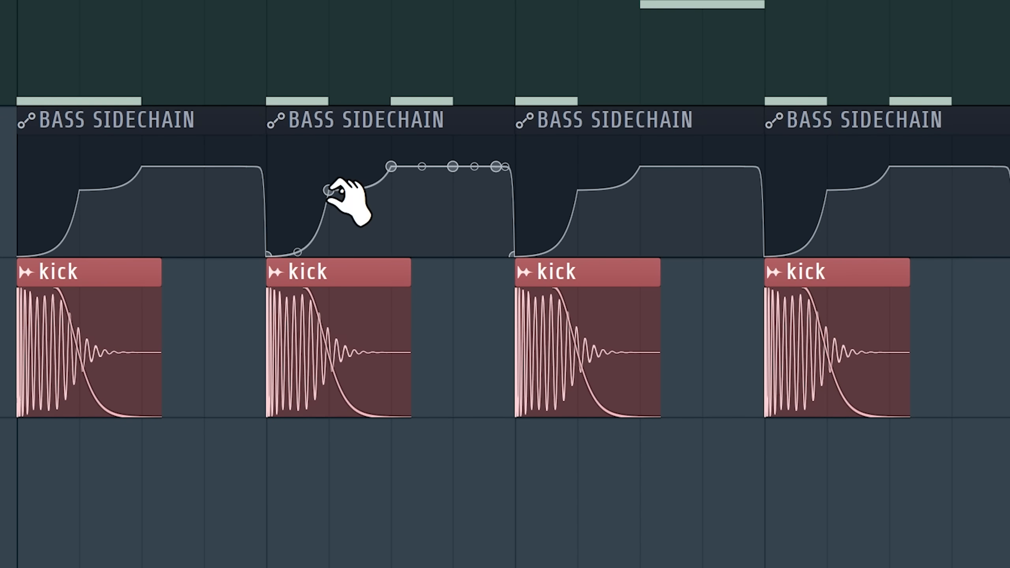
{"action": "left_click_drag", "start_coordinate": [111, 187], "coordinate": [111, 175]}
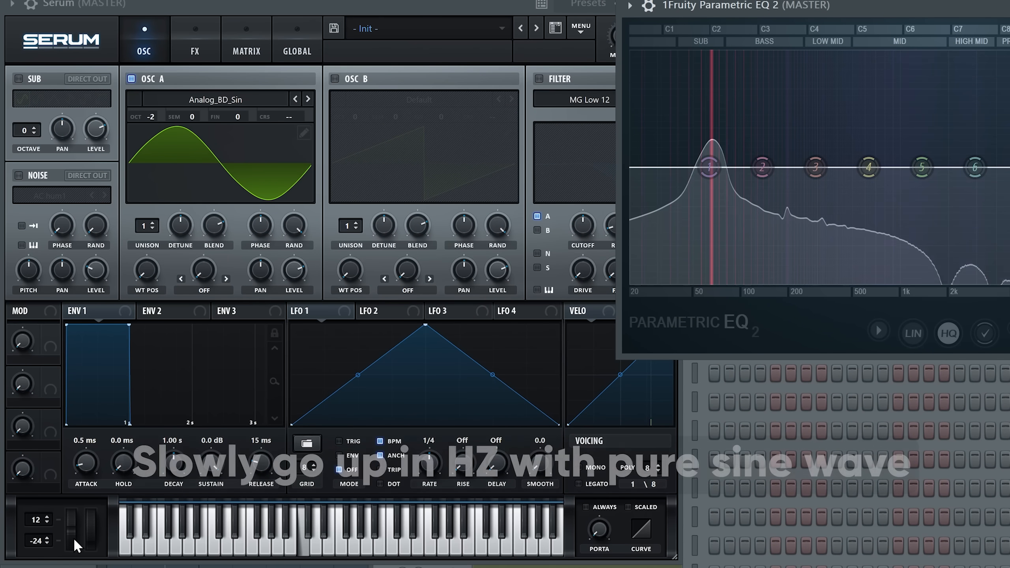
Slowly raise the pitch of Serum's pure sine wave with the pitch wheel while watching the master Fruity Parametric EQ 2 spectrum
{"action": "left_click_drag", "start_coordinate": [73, 538], "coordinate": [69, 502]}
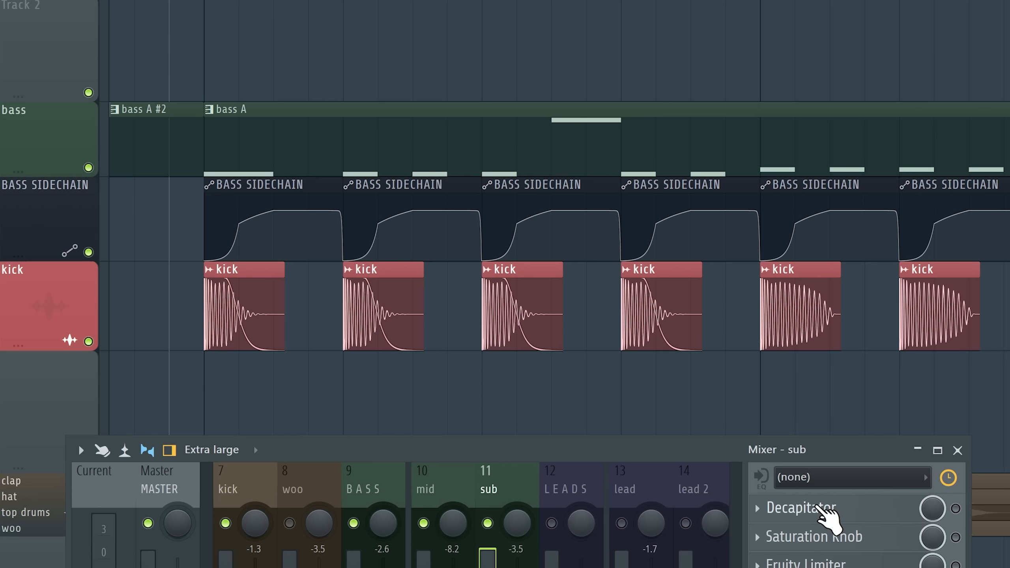
Open Decapitator on the sub track and enable the noise oscillator and Tube distortion in the sub's Serum patch
{"action": "left_click", "coordinate": [819, 509]}
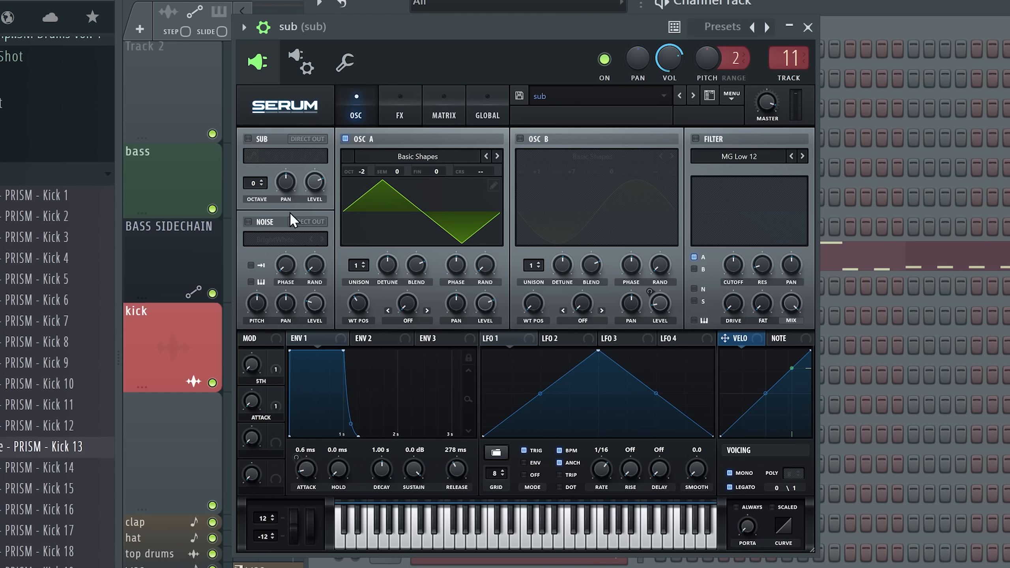
{"action": "left_click", "coordinate": [269, 219]}
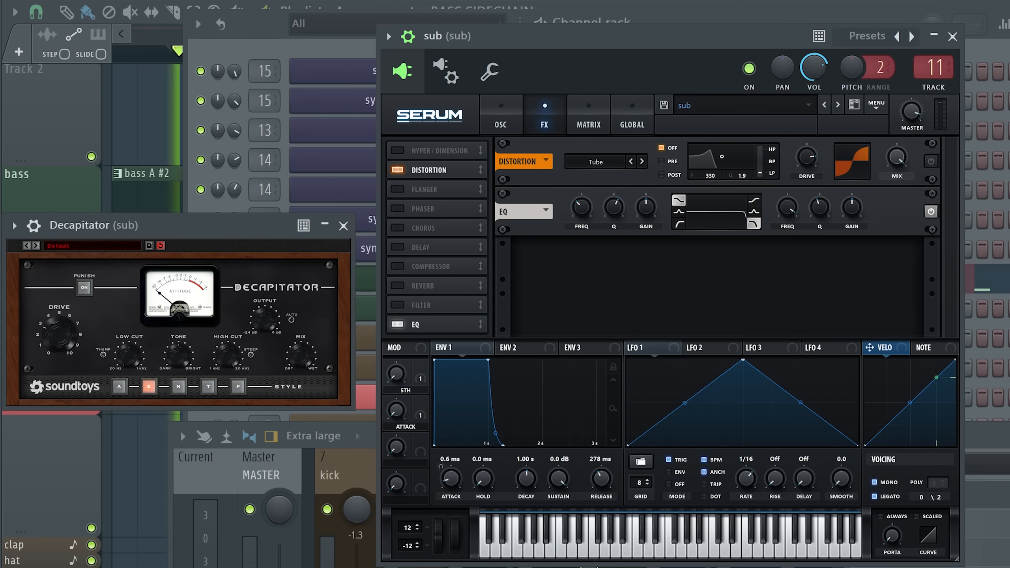
{"action": "key", "text": "F9"}
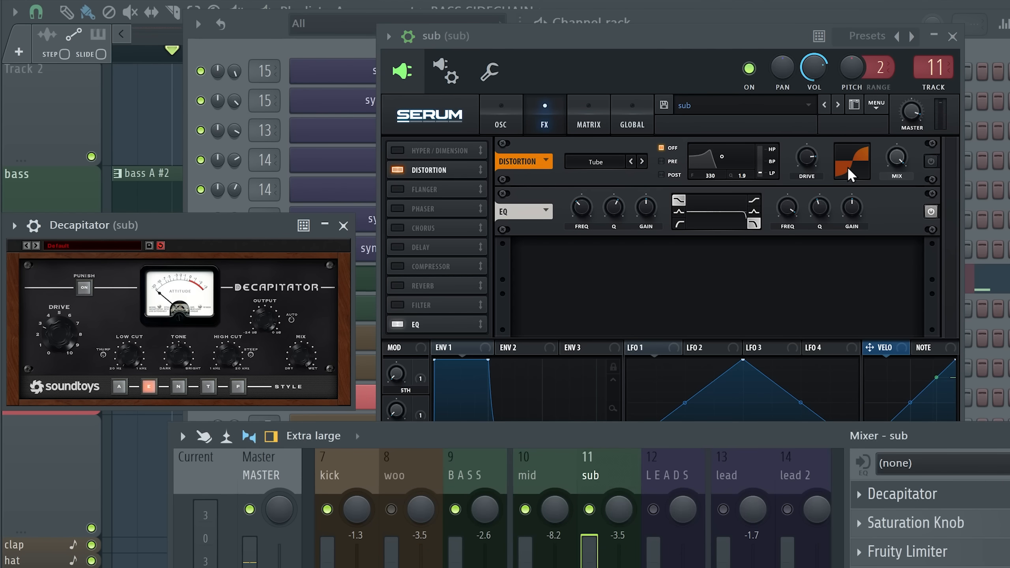
{"action": "left_click", "coordinate": [932, 161]}
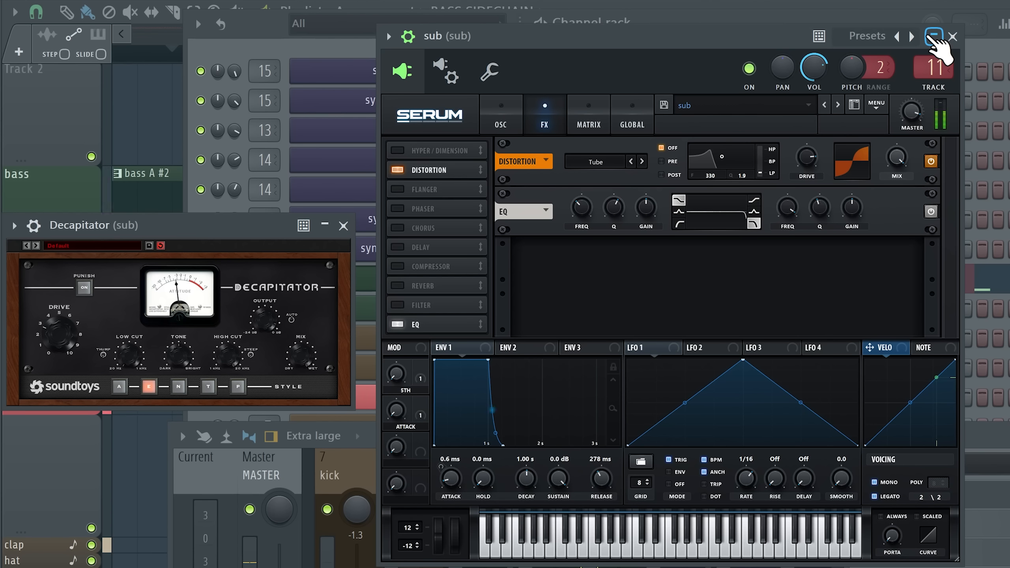
{"action": "left_click", "coordinate": [951, 37]}
Solo the sub mixer track, restore all tracks, and play the kick and bass section from bar 51
{"action": "right_click", "coordinate": [590, 512]}
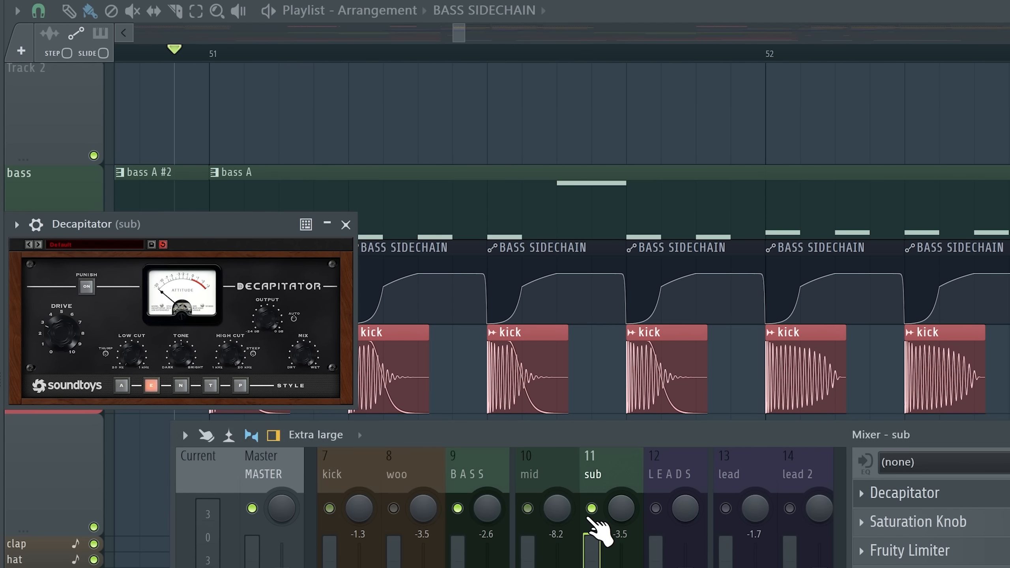
{"action": "right_click", "coordinate": [590, 512]}
{"action": "right_click", "coordinate": [319, 108]}
{"action": "key", "text": "space"}
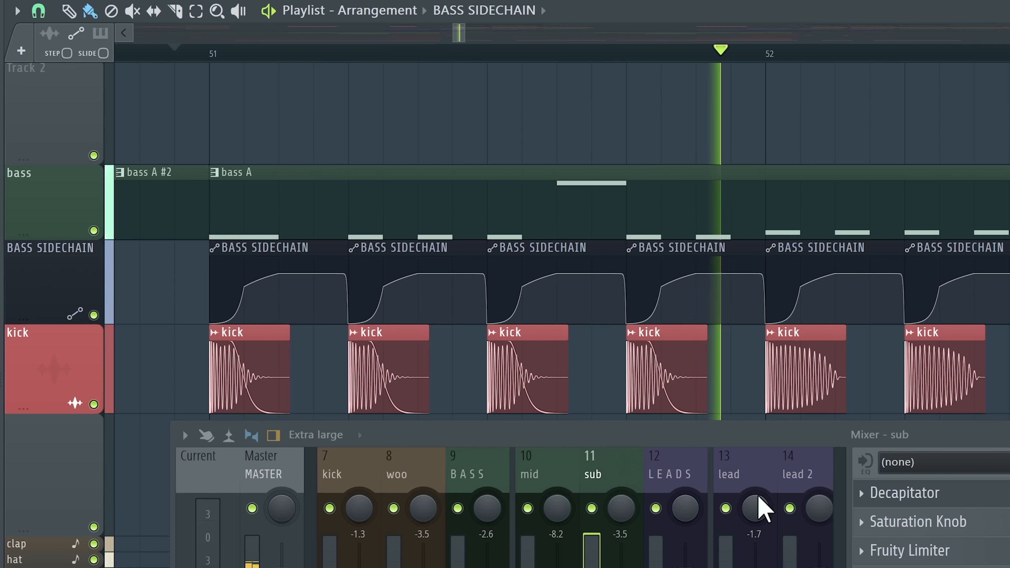
{"action": "key", "text": "space"}
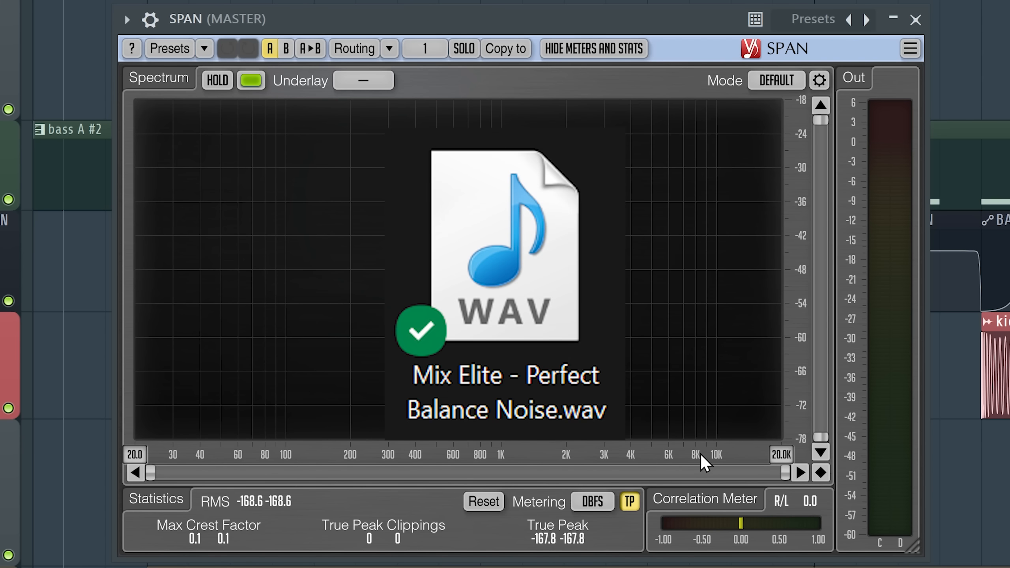
Play audio through SPAN on the master to examine the spectrum of the Perfect Balance Noise reference
{"action": "key", "text": "space"}
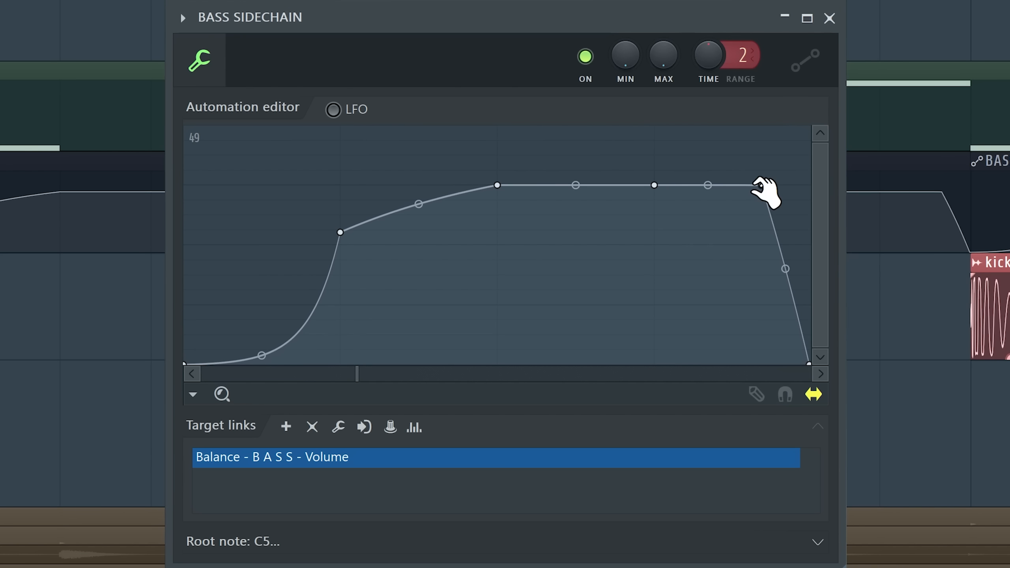
Move the upper point of the BASS SIDECHAIN's final drop earlier so the bass fades more gradually before each kick
{"action": "left_click_drag", "start_coordinate": [764, 186], "coordinate": [729, 185]}
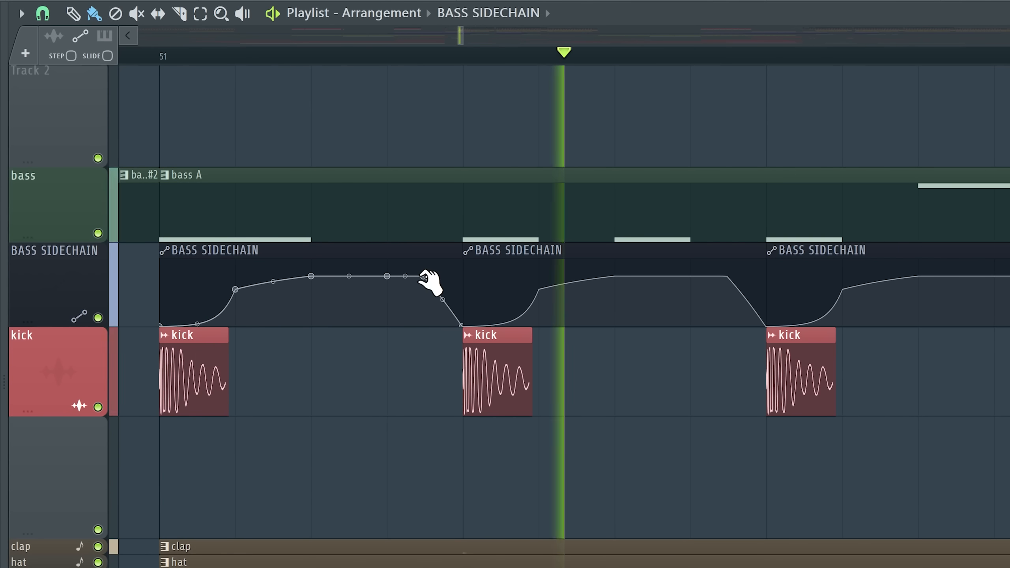
{"action": "left_click_drag", "start_coordinate": [423, 277], "coordinate": [417, 277]}
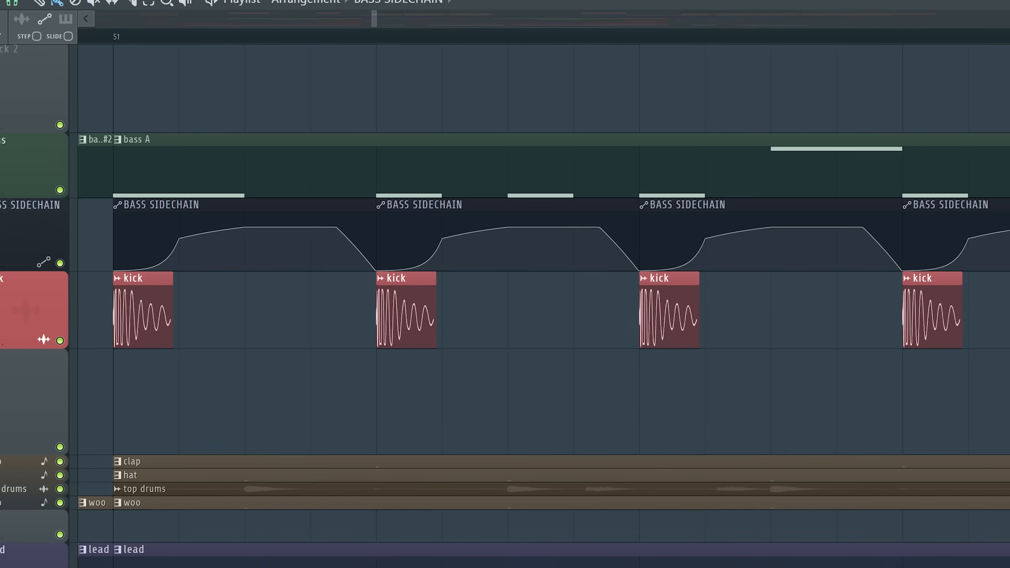
Set the Envelope 1 release of the sub's Serum to 262 ms and close the plugin
{"action": "key", "text": "F6"}
{"action": "left_click", "coordinate": [360, 239]}
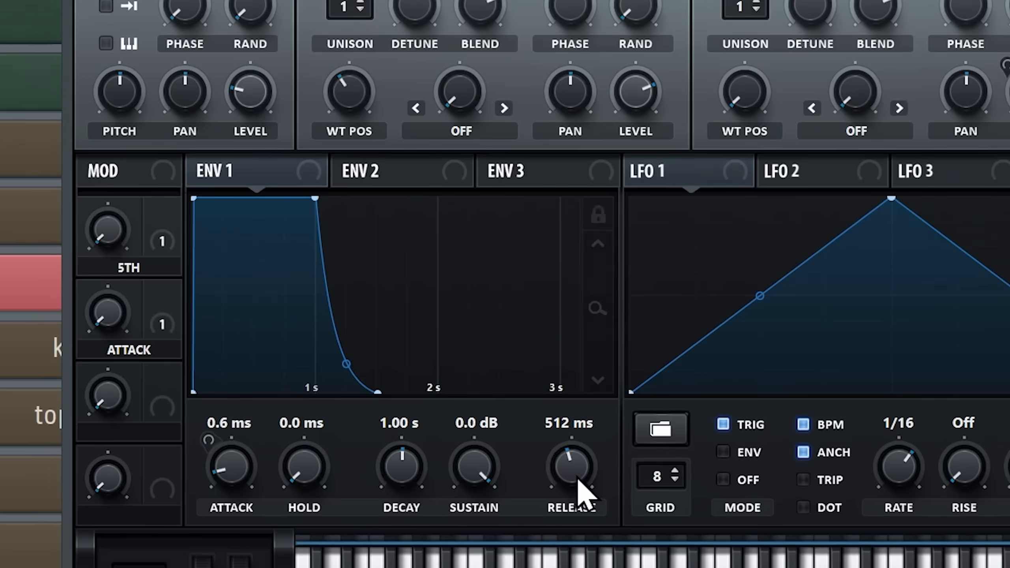
{"action": "left_click_drag", "start_coordinate": [441, 488], "coordinate": [442, 495]}
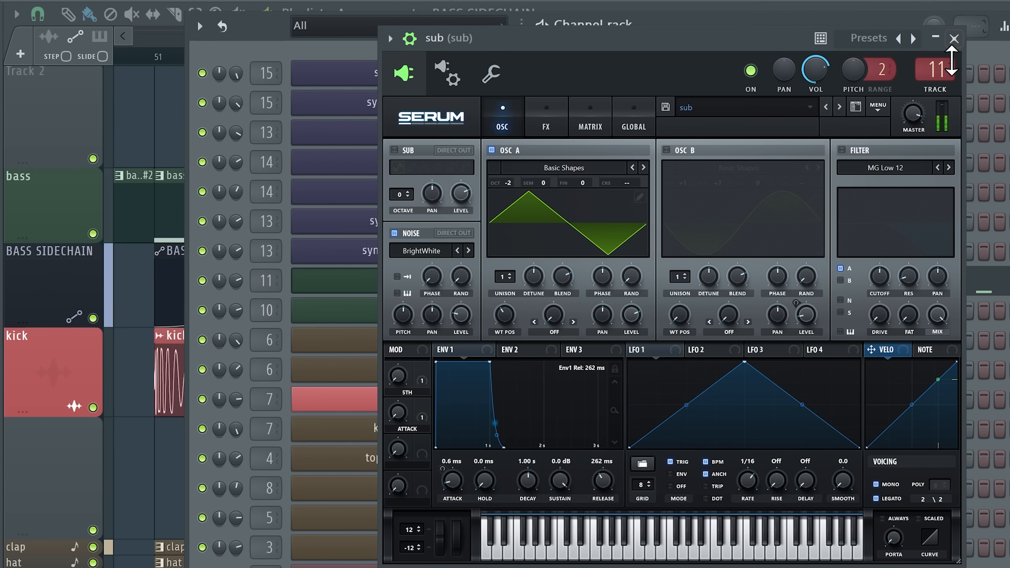
{"action": "left_click", "coordinate": [954, 38]}
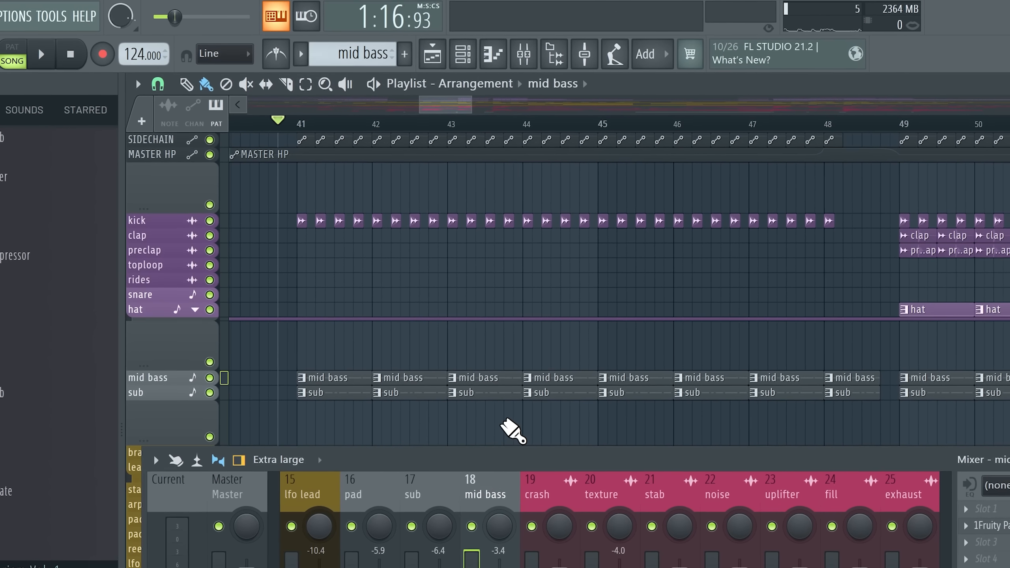
Play the arrangement from bar 41, solo the mid bass mixer track, and clear its Fruity Parametric EQ effect slot
{"action": "key", "text": "space"}
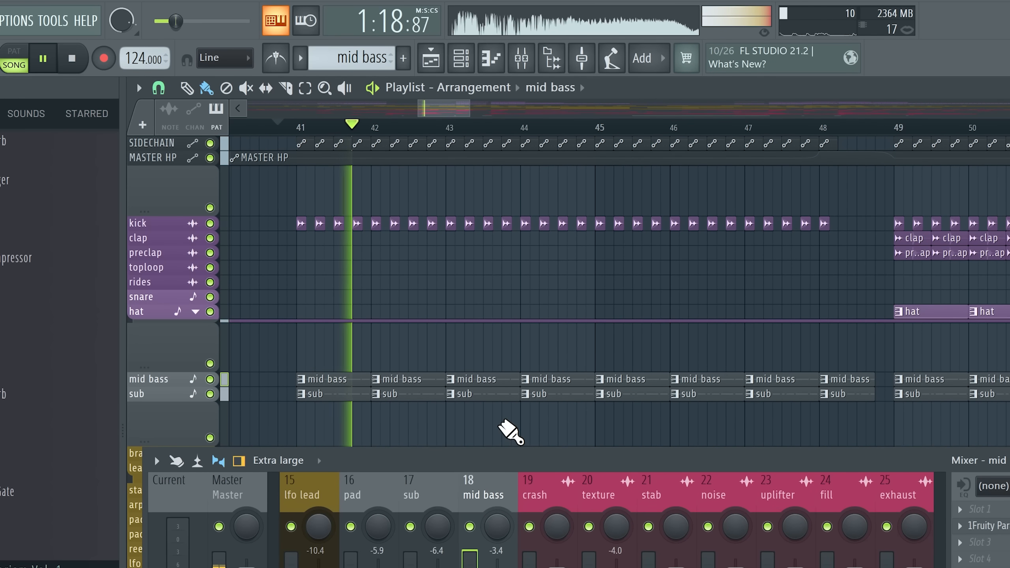
{"action": "left_click_drag", "start_coordinate": [499, 464], "coordinate": [488, 434]}
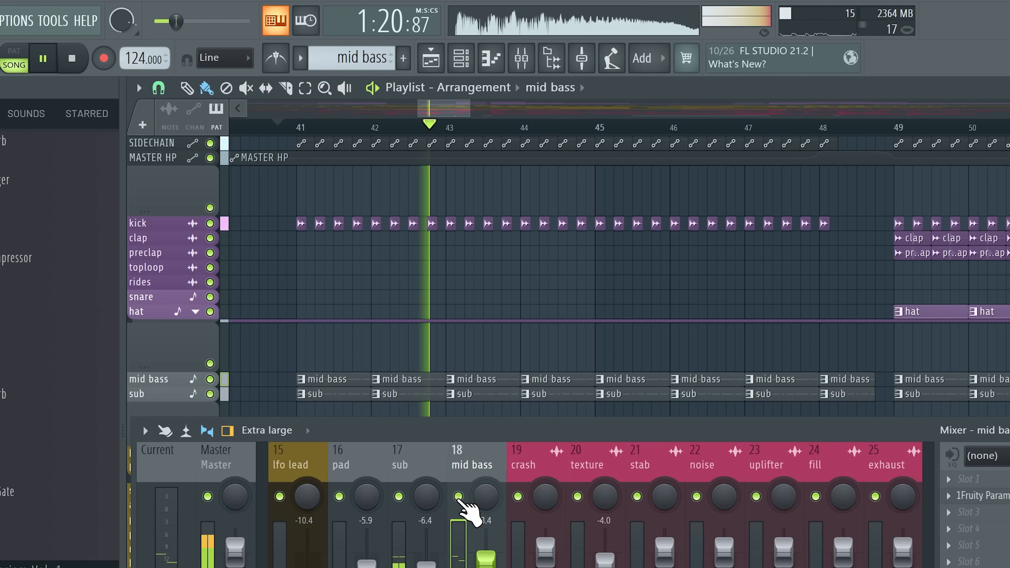
{"action": "right_click", "coordinate": [458, 497]}
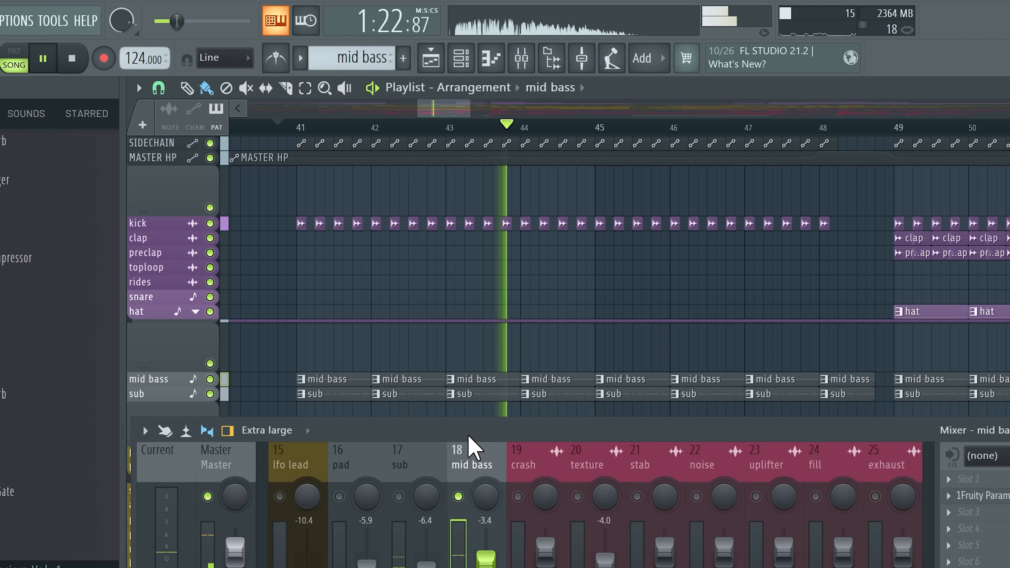
{"action": "left_click_drag", "start_coordinate": [469, 436], "coordinate": [471, 428]}
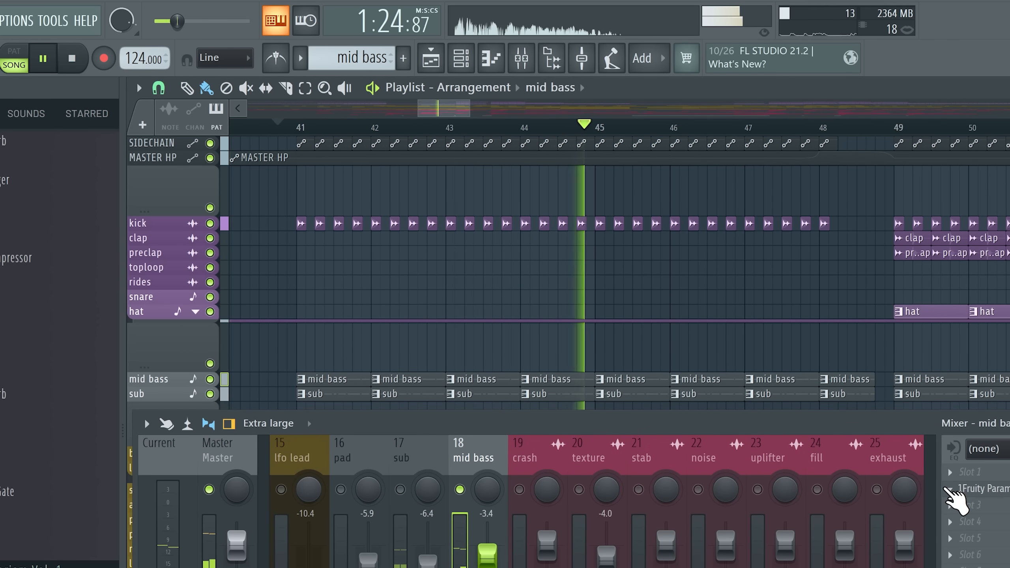
{"action": "key", "text": "space"}
{"action": "left_click_drag", "start_coordinate": [760, 467], "coordinate": [753, 463]}
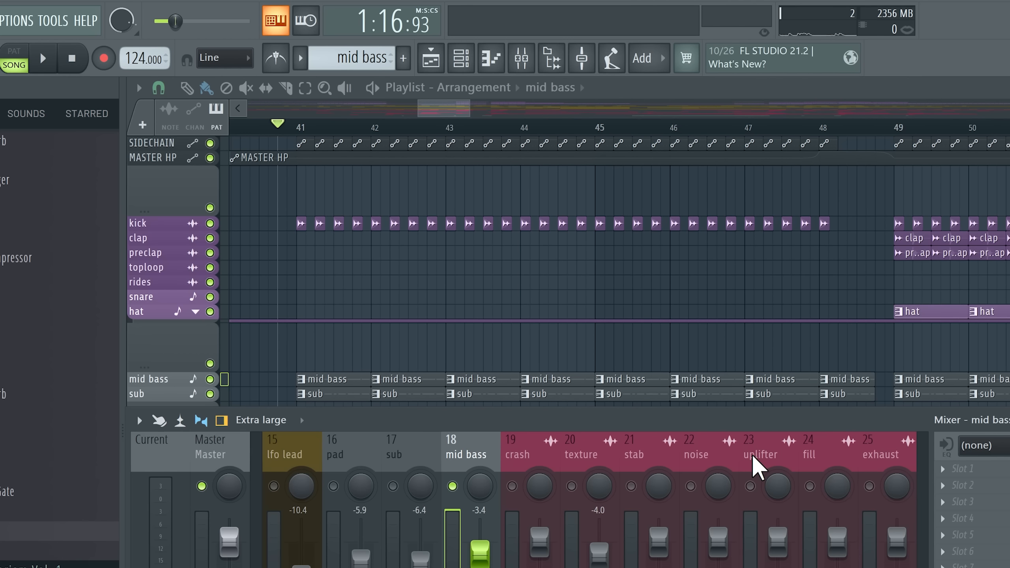
Compare the sub and mid bass during playback by soloing the sub track and switching the solo back to mid bass
{"action": "right_click", "coordinate": [395, 486]}
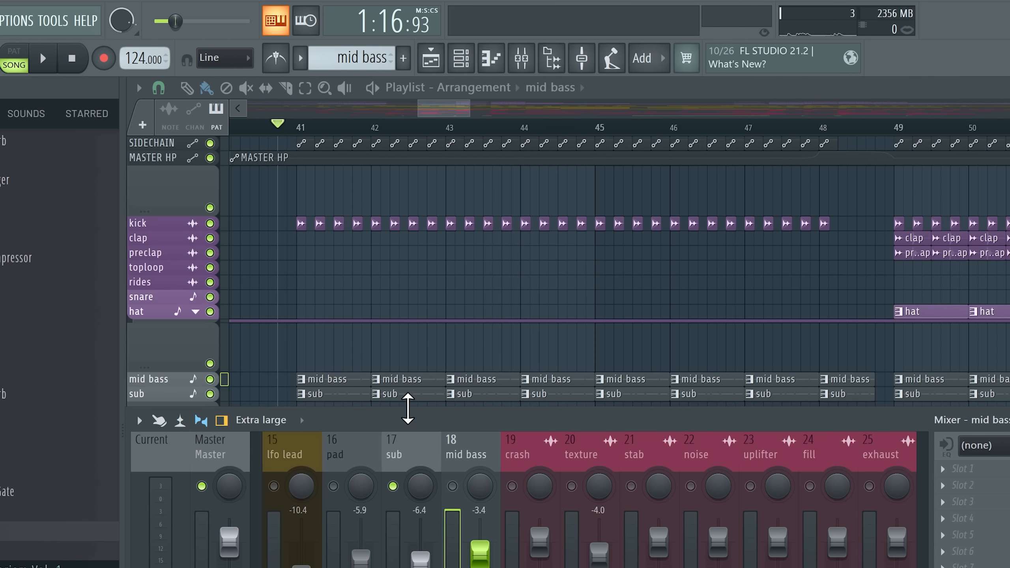
{"action": "key", "text": "space"}
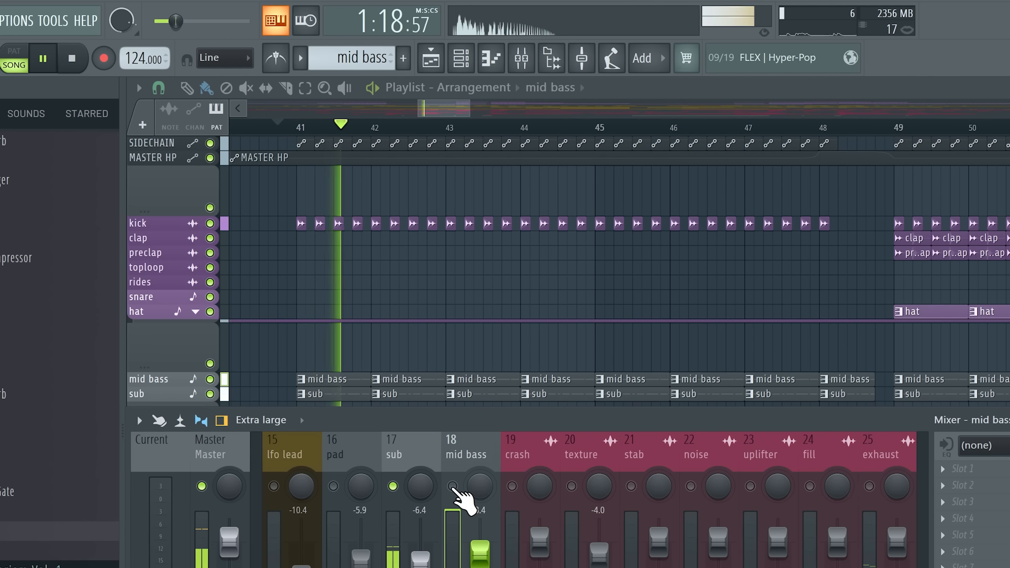
{"action": "right_click", "coordinate": [453, 487]}
{"action": "key", "text": "space"}
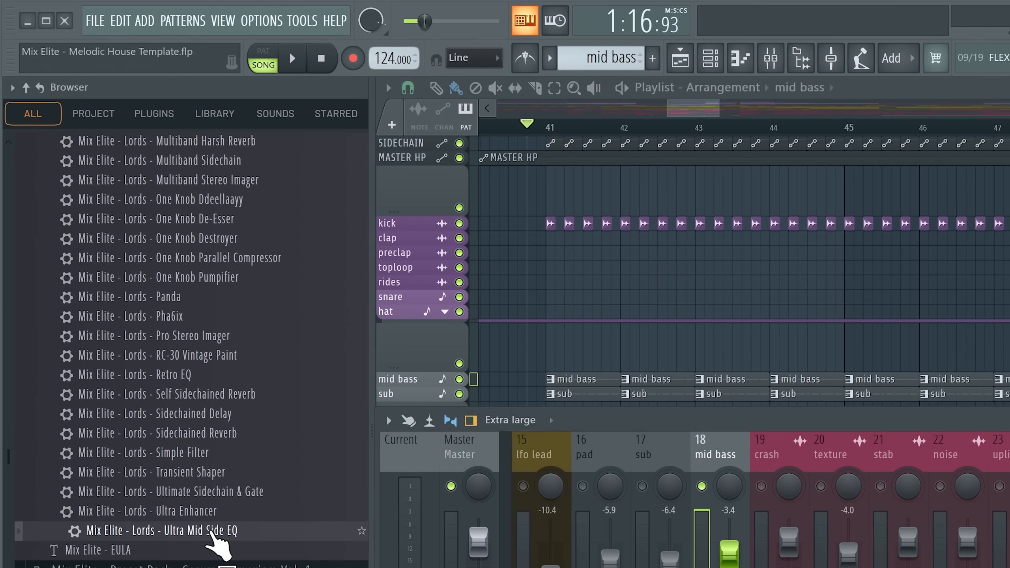
Load Mix Elite - Lords - Ultra Mid Side EQ on the mid bass track and reposition its window with the mixer hidden
{"action": "left_click_drag", "start_coordinate": [223, 533], "coordinate": [706, 462]}
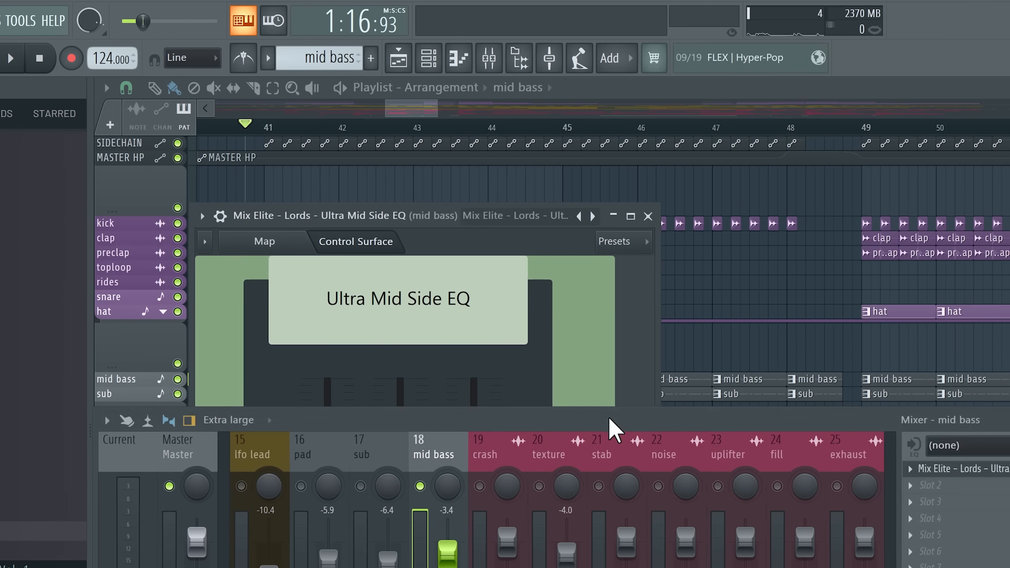
{"action": "key", "text": "F9"}
{"action": "left_click_drag", "start_coordinate": [713, 214], "coordinate": [803, 53]}
{"action": "left_click_drag", "start_coordinate": [521, 53], "coordinate": [336, 60]}
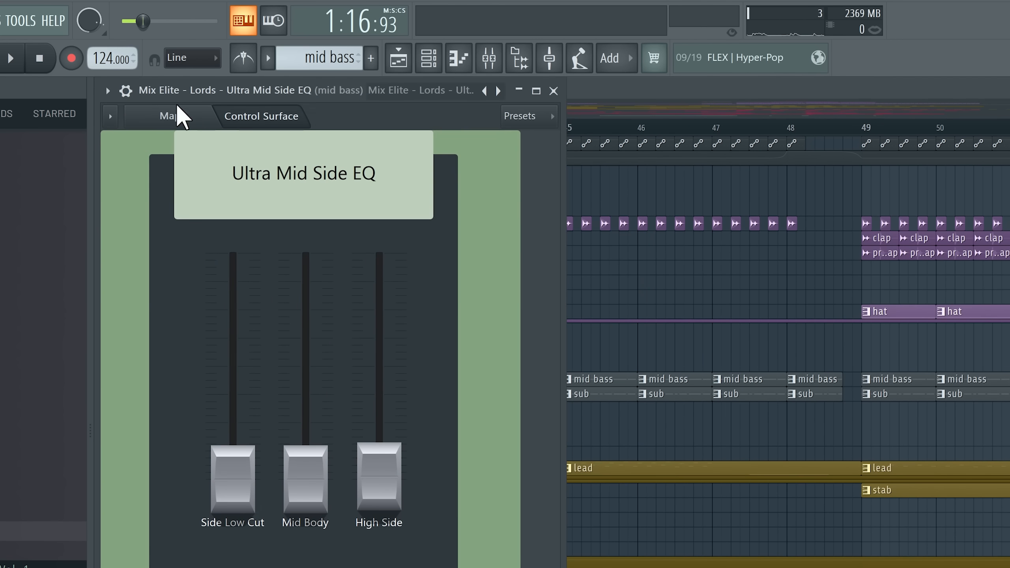
In the Patcher map of Ultra Mid Side EQ, raise the MID EQ's band 1 low cut to about 211 Hz
{"action": "left_click", "coordinate": [178, 107]}
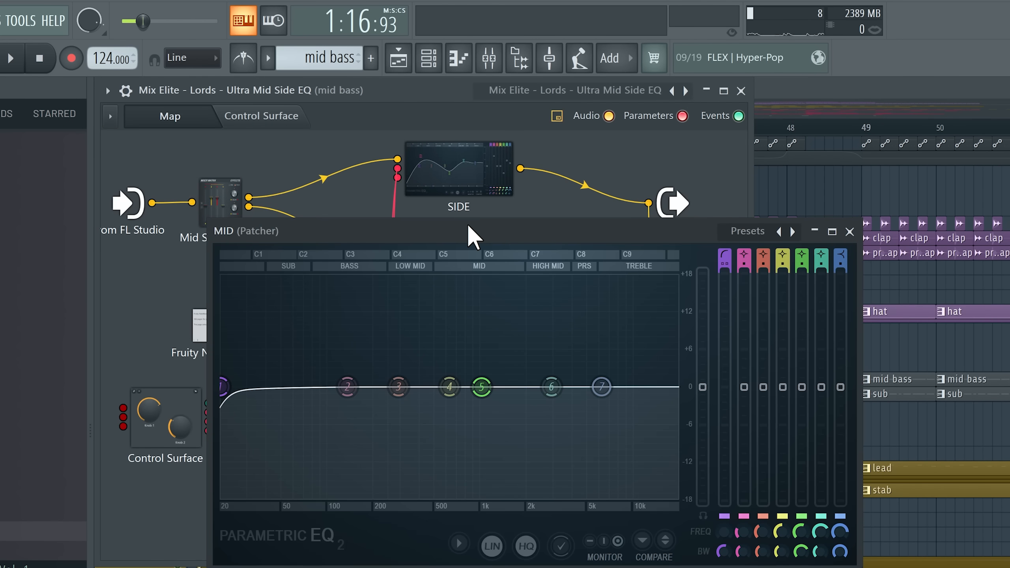
{"action": "left_click_drag", "start_coordinate": [221, 386], "coordinate": [278, 386]}
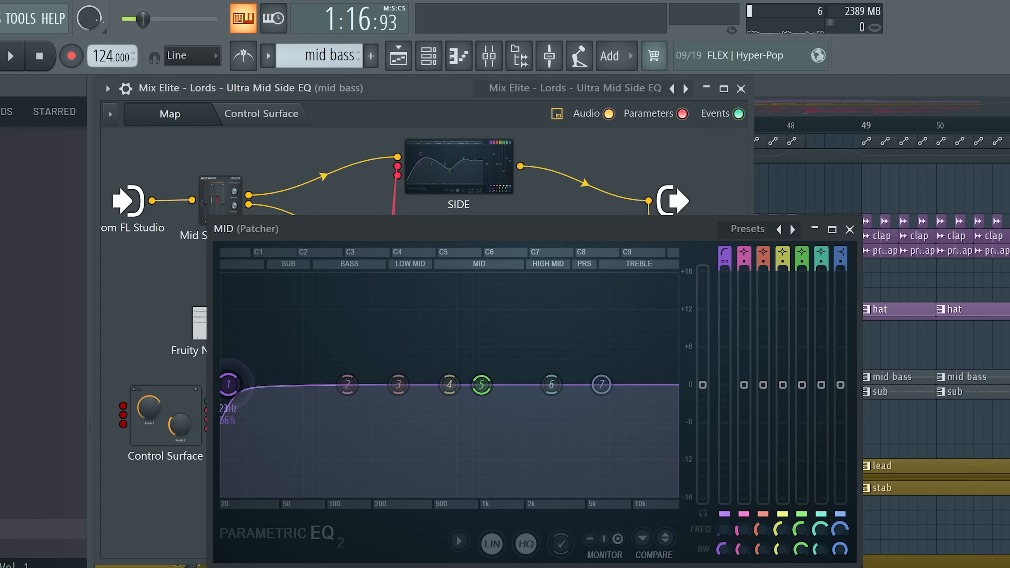
{"action": "left_click_drag", "start_coordinate": [278, 331], "coordinate": [371, 331]}
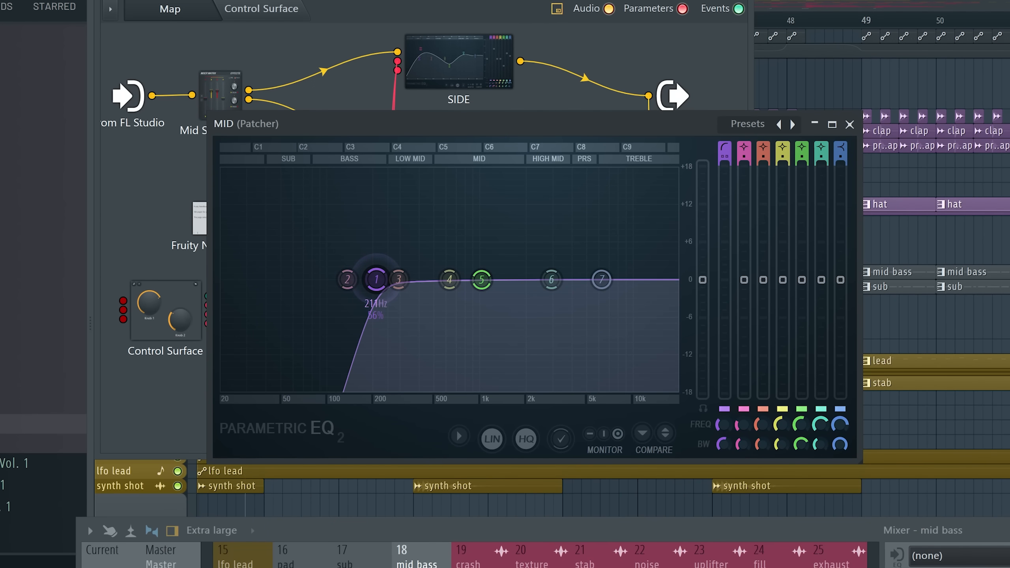
{"action": "left_click_drag", "start_coordinate": [376, 280], "coordinate": [381, 280]}
Open the SIDE EQ in the Patcher map and sweep its band 1 low cut up the spectrum and back to around 216 Hz
{"action": "left_click_drag", "start_coordinate": [508, 122], "coordinate": [420, 256]}
{"action": "double_click", "coordinate": [469, 75]}
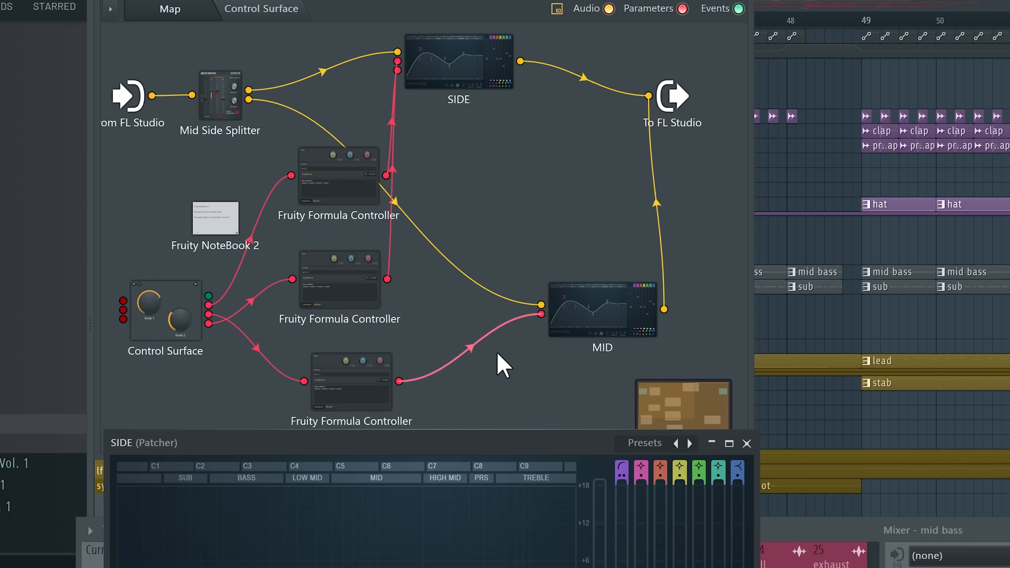
{"action": "left_click_drag", "start_coordinate": [483, 472], "coordinate": [572, 61]}
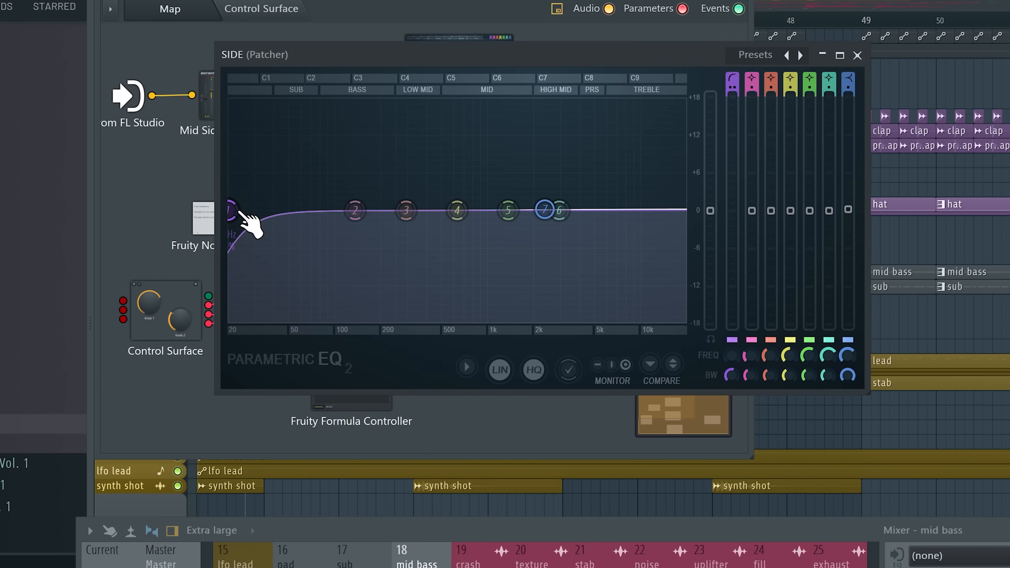
{"action": "left_click_drag", "start_coordinate": [236, 209], "coordinate": [491, 209]}
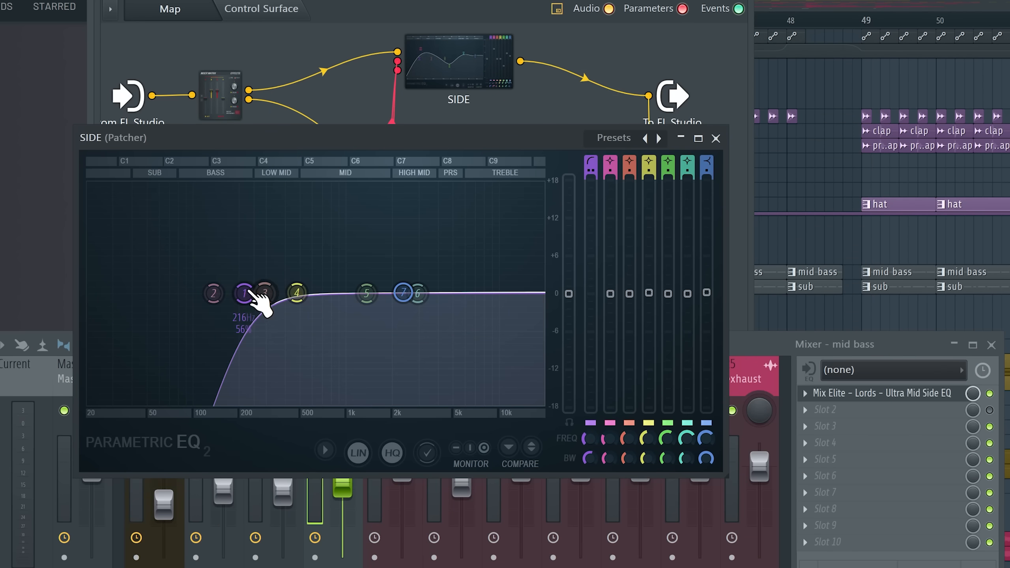
{"action": "mouse_move", "coordinate": [264, 299]}
{"action": "left_mouse_down"}
{"action": "mouse_move", "coordinate": [255, 291]}
{"action": "mouse_move", "coordinate": [277, 293]}
{"action": "left_mouse_up"}
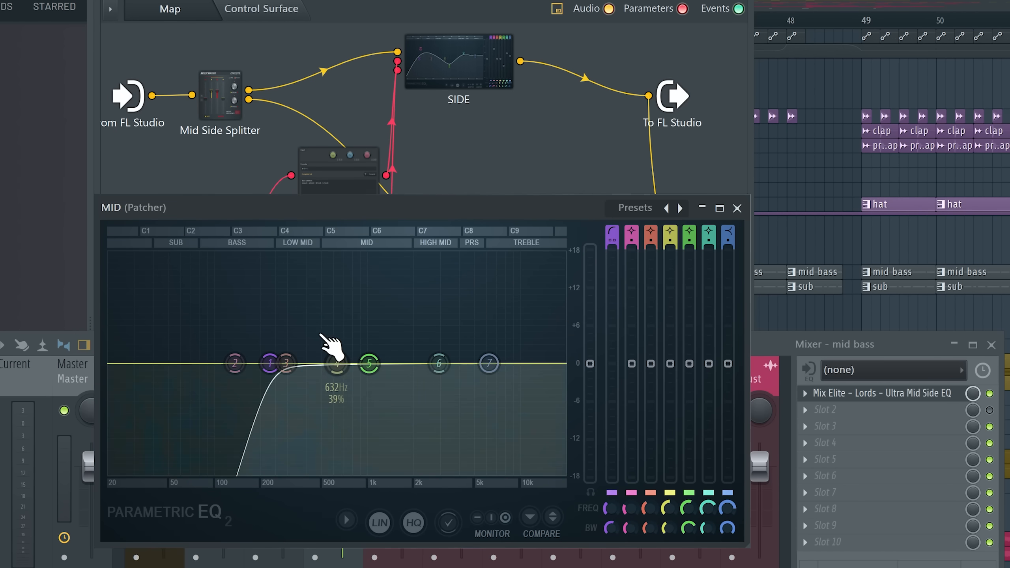
Reopen the SIDE EQ and bring its band 1 low cut to just above 204 Hz, checking it during playback
{"action": "left_click_drag", "start_coordinate": [592, 212], "coordinate": [661, 136]}
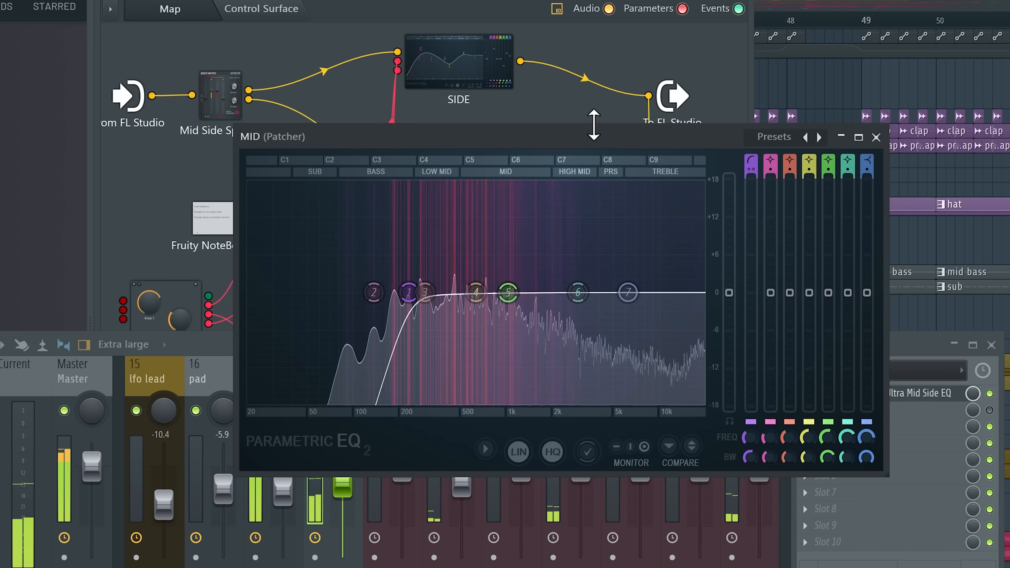
{"action": "left_click", "coordinate": [485, 79]}
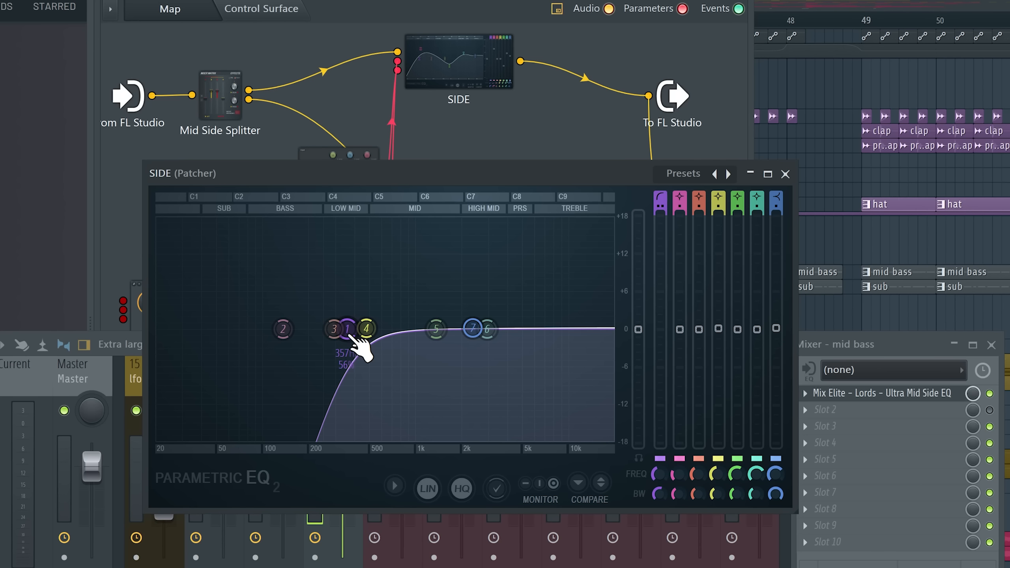
{"action": "left_click_drag", "start_coordinate": [347, 336], "coordinate": [321, 337]}
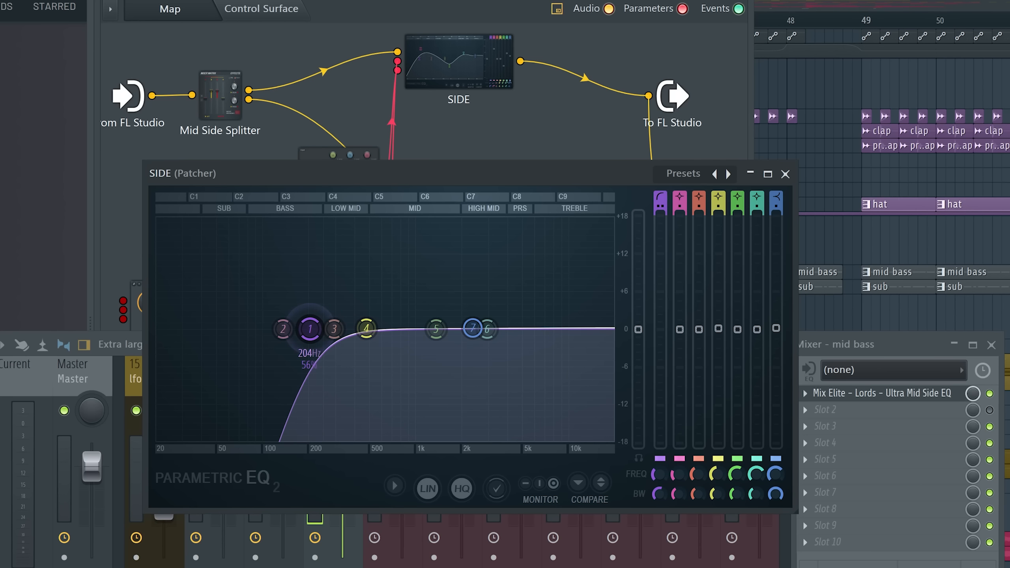
{"action": "key", "text": "space"}
{"action": "left_click_drag", "start_coordinate": [310, 328], "coordinate": [313, 329]}
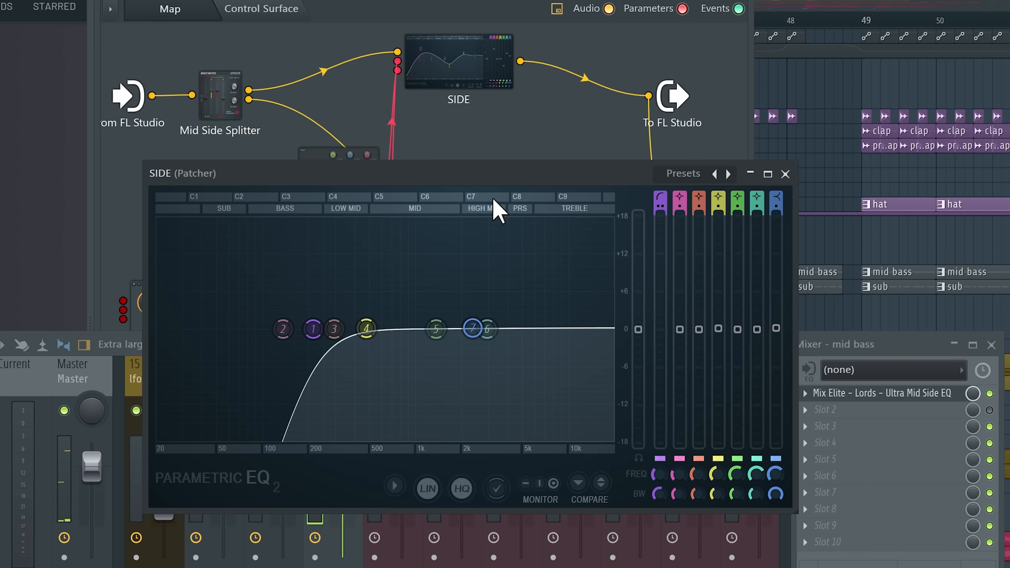
Move the SIDE EQ aside, reopen the MID EQ and nudge its band 1 low cut slightly higher
{"action": "left_click_drag", "start_coordinate": [499, 177], "coordinate": [437, 473]}
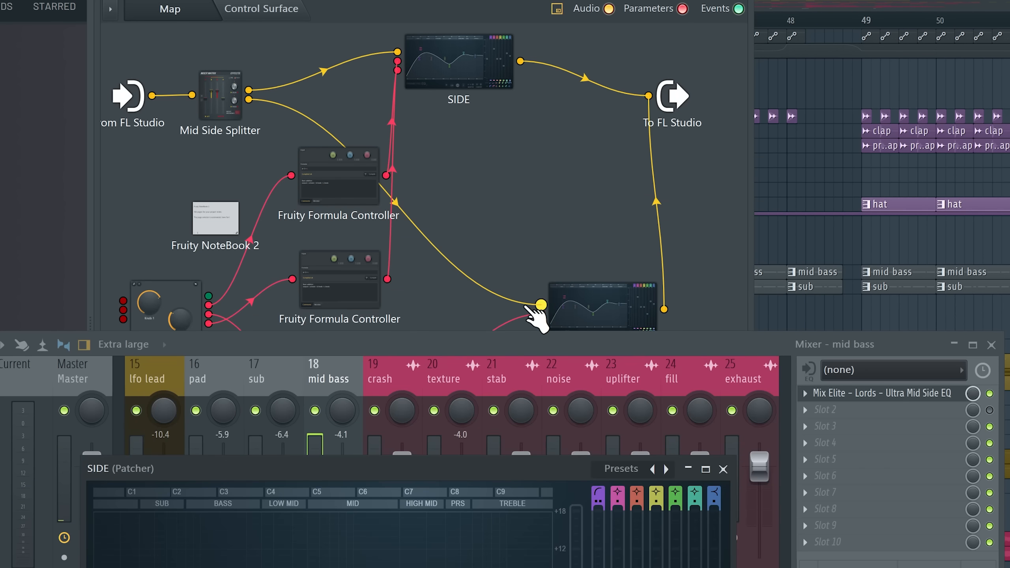
{"action": "double_click", "coordinate": [563, 298]}
{"action": "left_click_drag", "start_coordinate": [408, 293], "coordinate": [413, 293]}
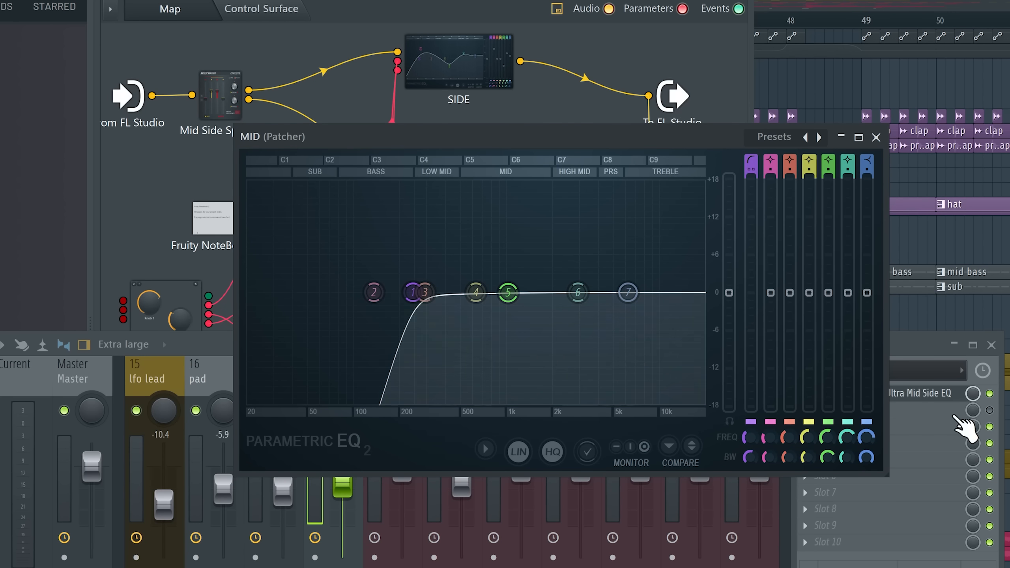
Enable the second effect slot on the mid bass mixer track and load Fruity Parametric EQ 2 into it
{"action": "left_click", "coordinate": [989, 410]}
{"action": "left_click_drag", "start_coordinate": [888, 349], "coordinate": [861, 303]}
{"action": "left_click", "coordinate": [800, 363]}
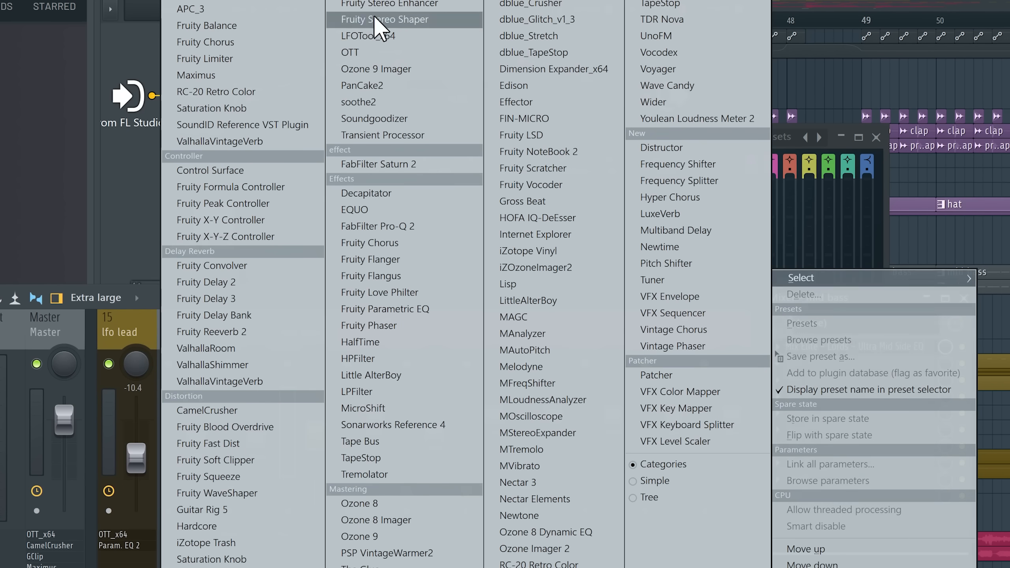
{"action": "left_click", "coordinate": [402, 219]}
Shape a low shelf with band 1 of the mid bass EQ at about 558 Hz and deepen its cut during playback
{"action": "left_click_drag", "start_coordinate": [241, 207], "coordinate": [385, 230]}
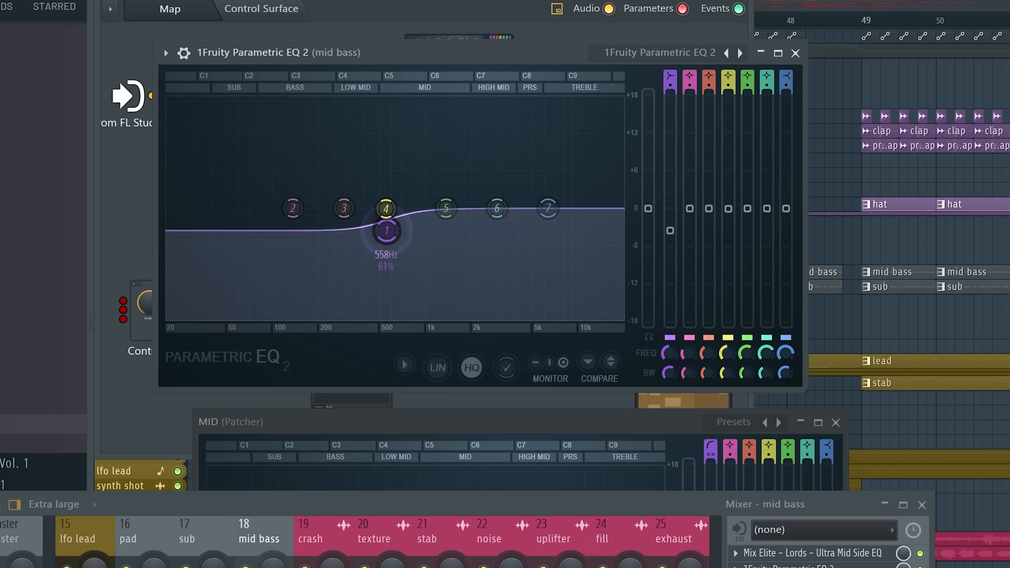
{"action": "key", "text": "space"}
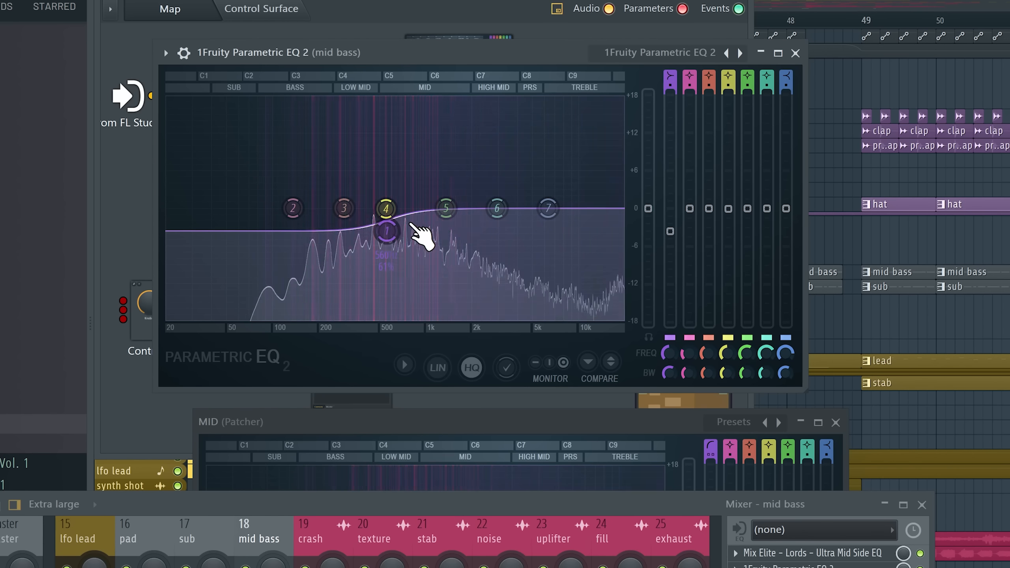
{"action": "left_click_drag", "start_coordinate": [390, 232], "coordinate": [406, 270]}
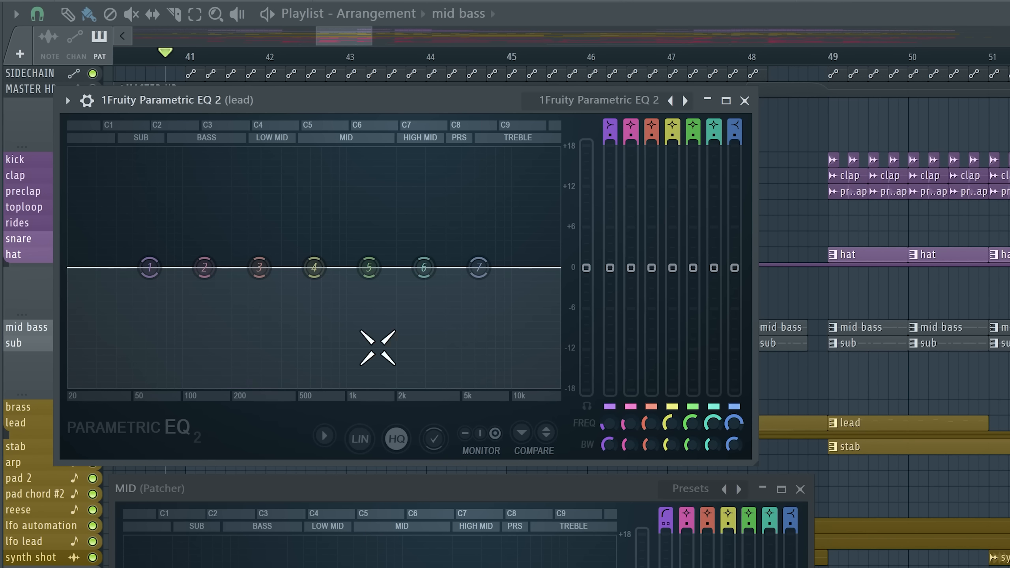
On the lead's Fruity Parametric EQ 2, cut the lows about 4.5 dB with the band 1 shelf placed just above 500 Hz
{"action": "left_click_drag", "start_coordinate": [349, 99], "coordinate": [575, 100]}
{"action": "key", "text": "space"}
{"action": "mouse_move", "coordinate": [486, 267]}
{"action": "left_mouse_down"}
{"action": "mouse_move", "coordinate": [507, 209]}
{"action": "mouse_move", "coordinate": [498, 208]}
{"action": "mouse_move", "coordinate": [496, 291]}
{"action": "mouse_move", "coordinate": [496, 267]}
{"action": "left_mouse_up"}
{"action": "left_click_drag", "start_coordinate": [376, 267], "coordinate": [520, 291]}
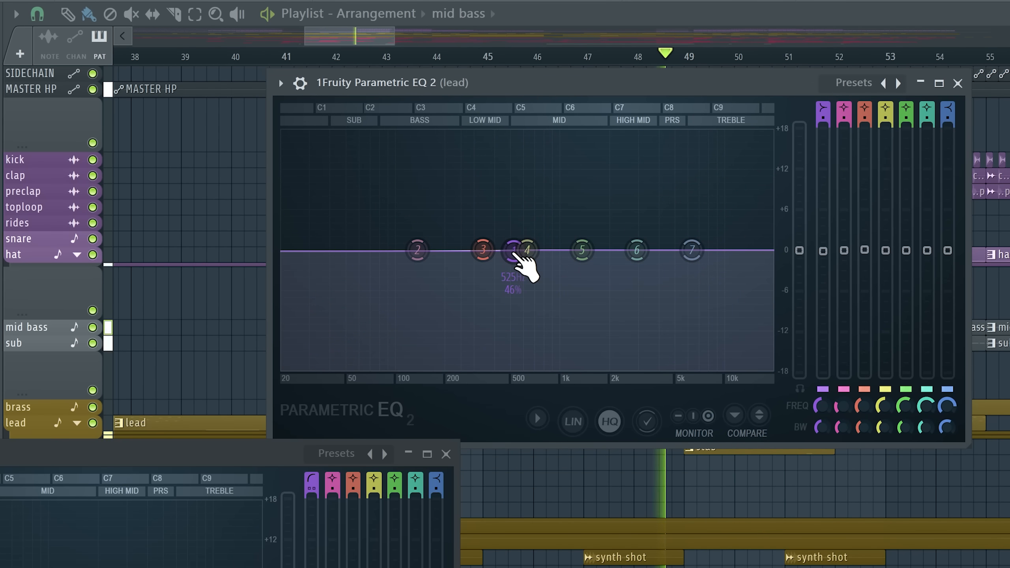
{"action": "left_click_drag", "start_coordinate": [513, 253], "coordinate": [524, 280]}
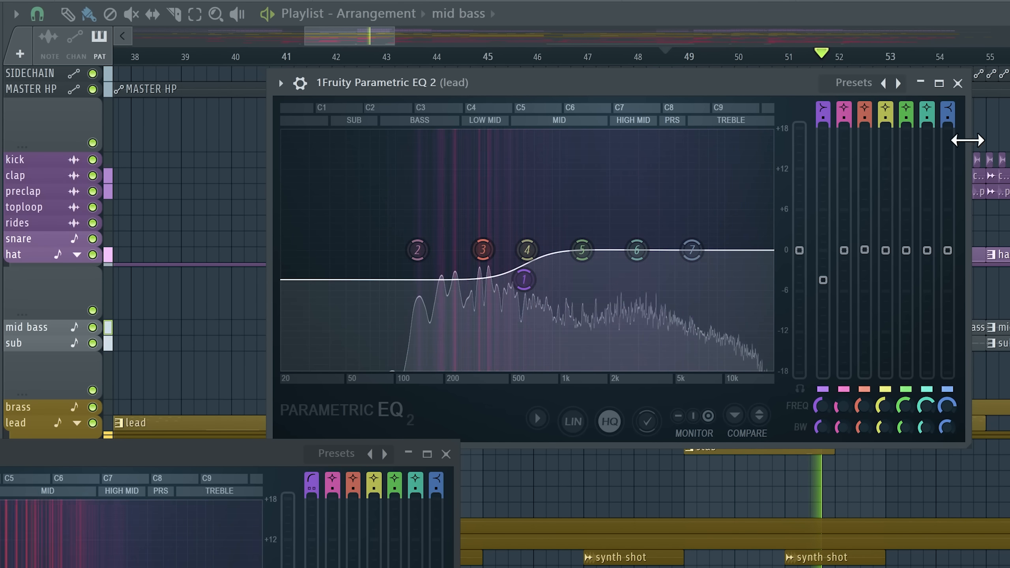
Close the lead and MID EQ windows and view the arrangement as it plays
{"action": "left_click", "coordinate": [958, 83]}
{"action": "left_click", "coordinate": [446, 454]}
{"action": "scroll", "coordinate": [708, 513], "scroll_direction": "down", "scroll_amount": 3}
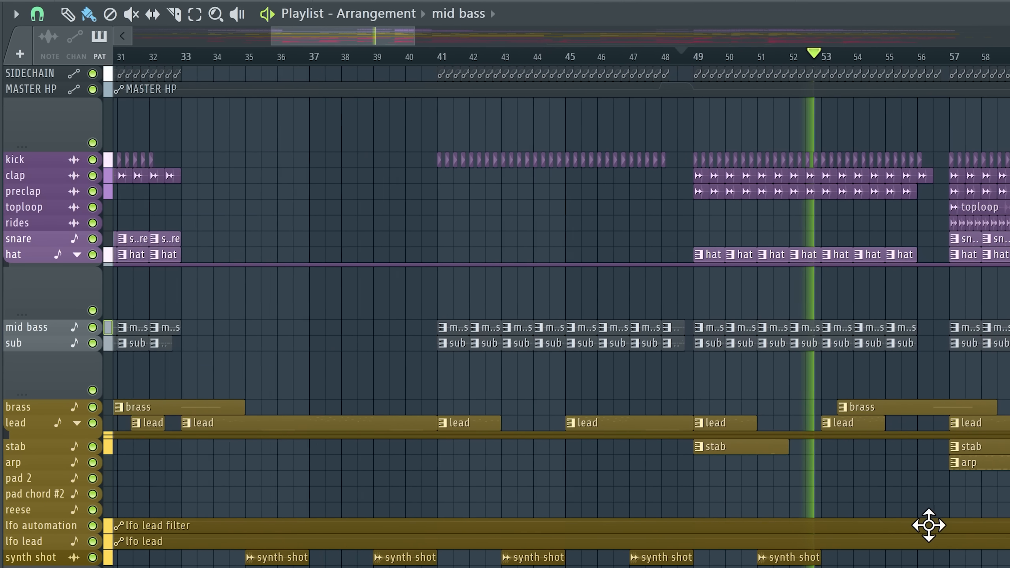
{"action": "scroll", "coordinate": [928, 525], "scroll_direction": "up", "scroll_amount": 5}
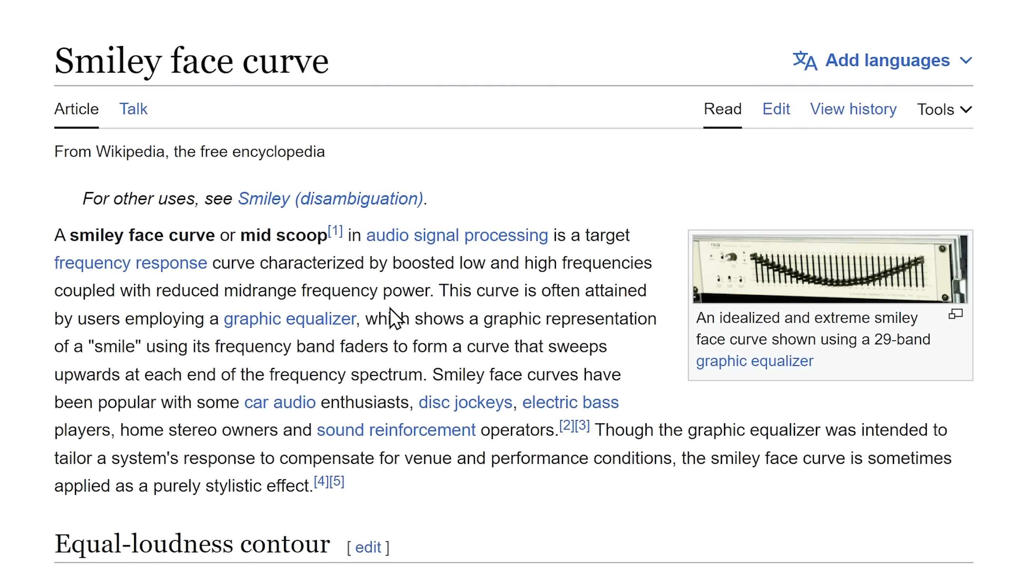
Read the smiley face curve article's equal-loudness contour section and highlight the passage about low sound pressure levels
{"action": "scroll", "coordinate": [644, 270], "scroll_direction": "down", "scroll_amount": 5}
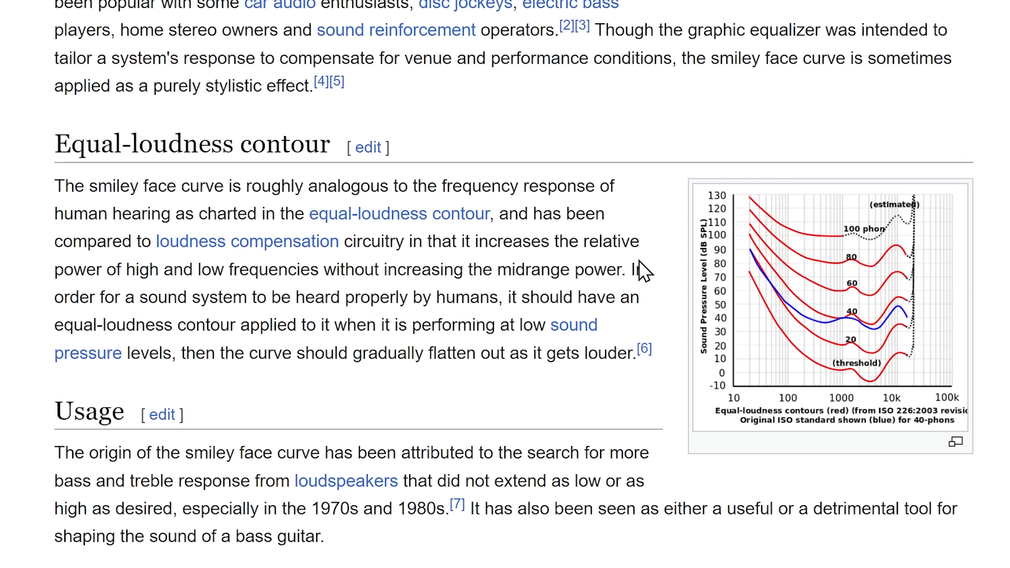
{"action": "left_click_drag", "start_coordinate": [335, 326], "coordinate": [179, 352]}
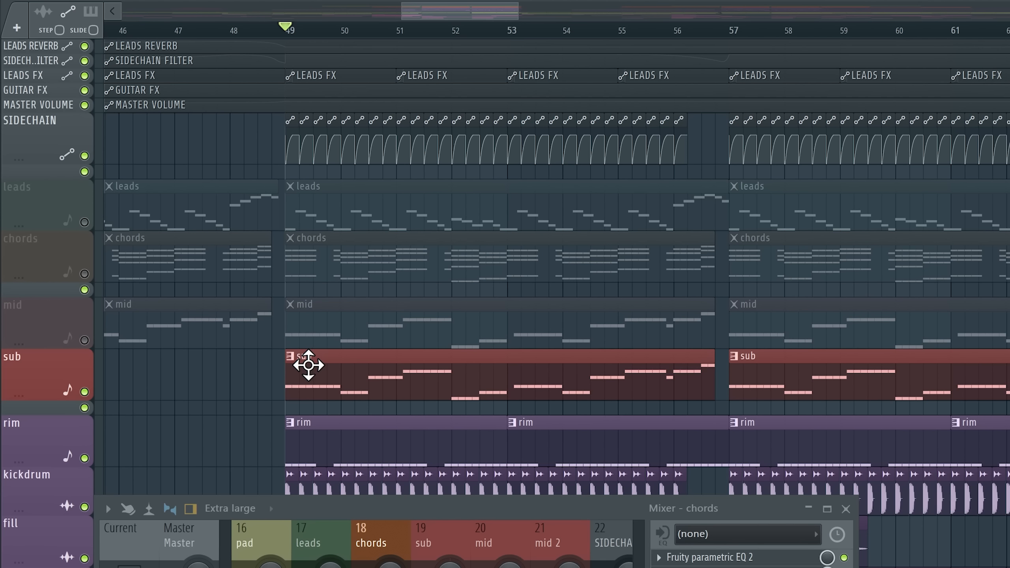
Play the arrangement from bar 49, unmute the mid, chords and leads tracks in turn, and stop playback
{"action": "key", "text": "space"}
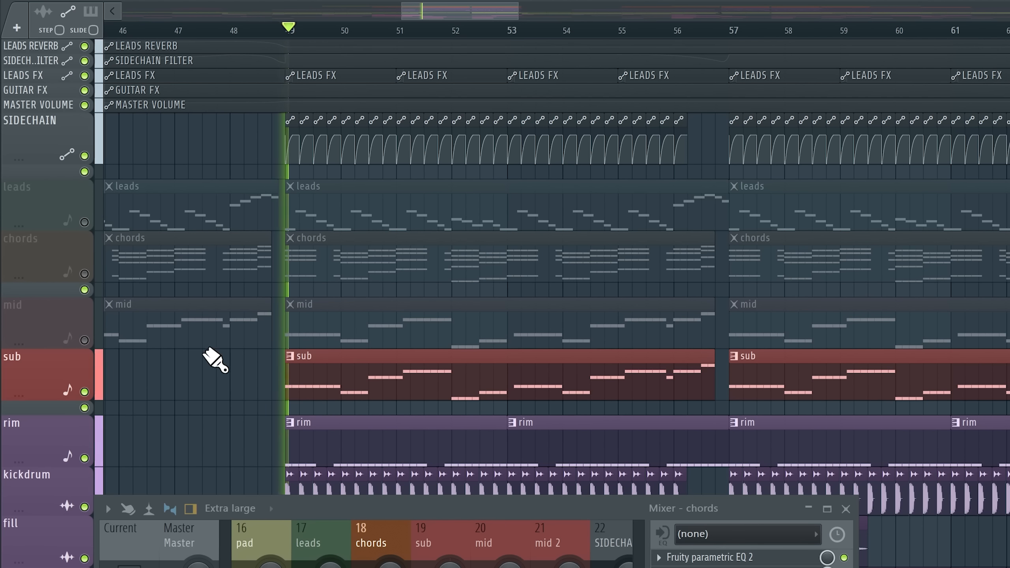
{"action": "left_click", "coordinate": [90, 341]}
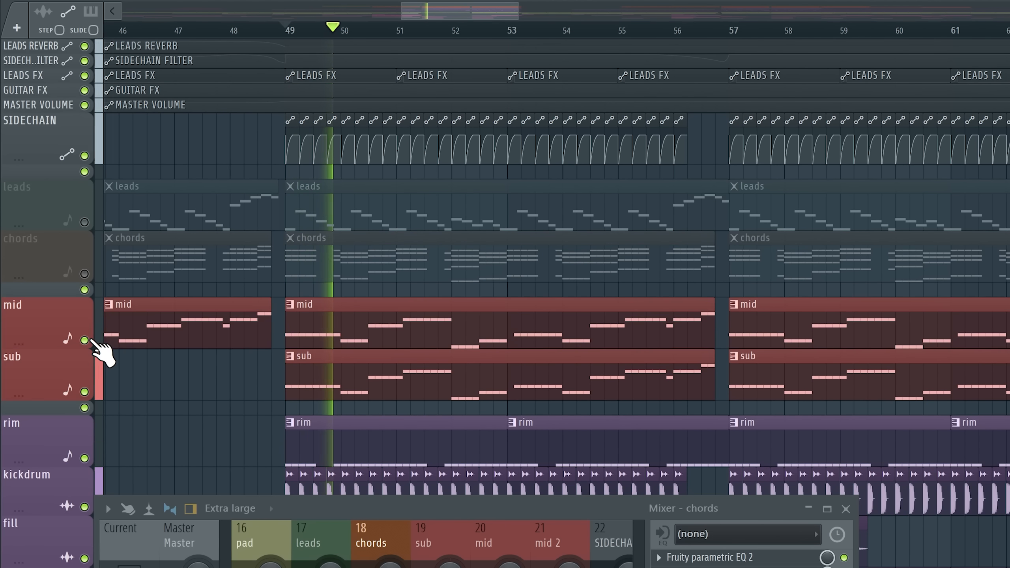
{"action": "left_click", "coordinate": [84, 273]}
{"action": "left_click", "coordinate": [84, 222]}
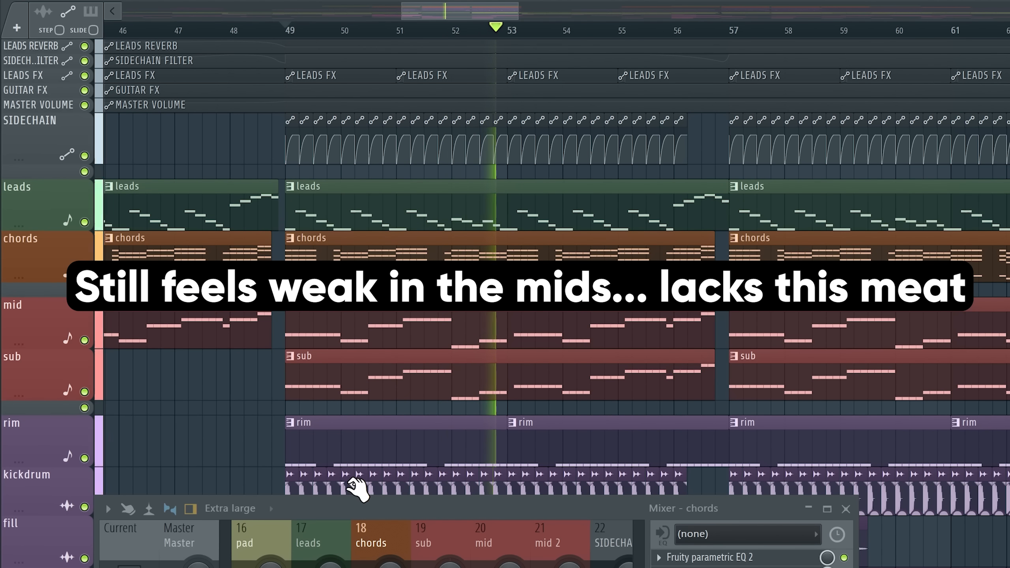
{"action": "key", "text": "space"}
Check the mix against the Bass Heavy target in the Master track's Tonal Balance Control during playback and close the plugin
{"action": "left_click_drag", "start_coordinate": [406, 513], "coordinate": [449, 425]}
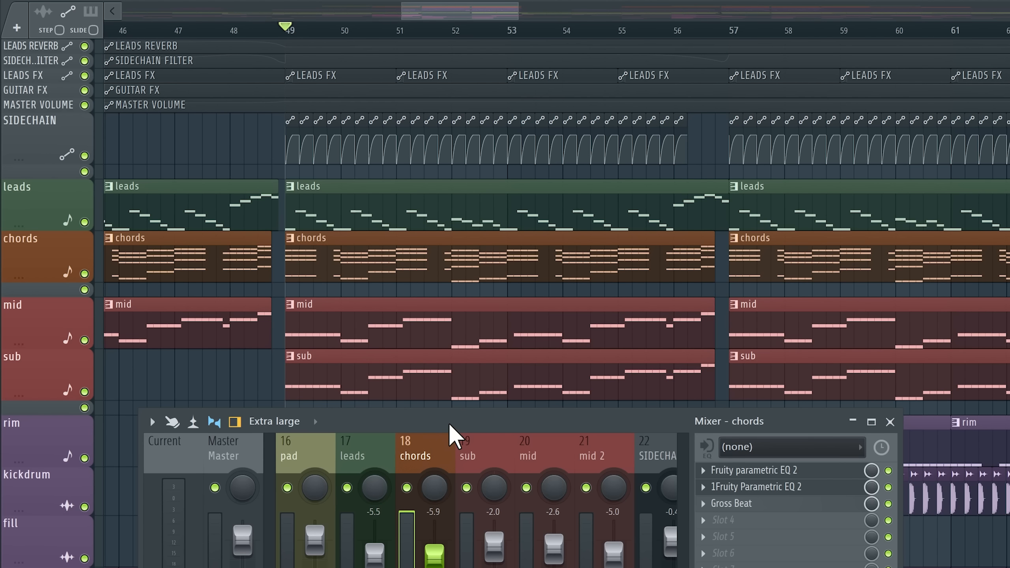
{"action": "left_click", "coordinate": [222, 448]}
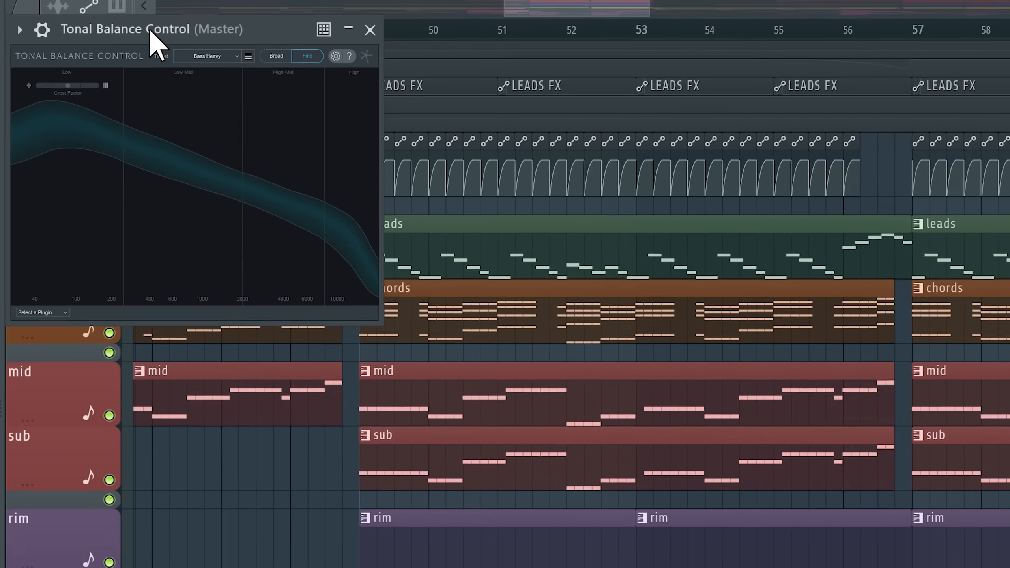
{"action": "key", "text": "space"}
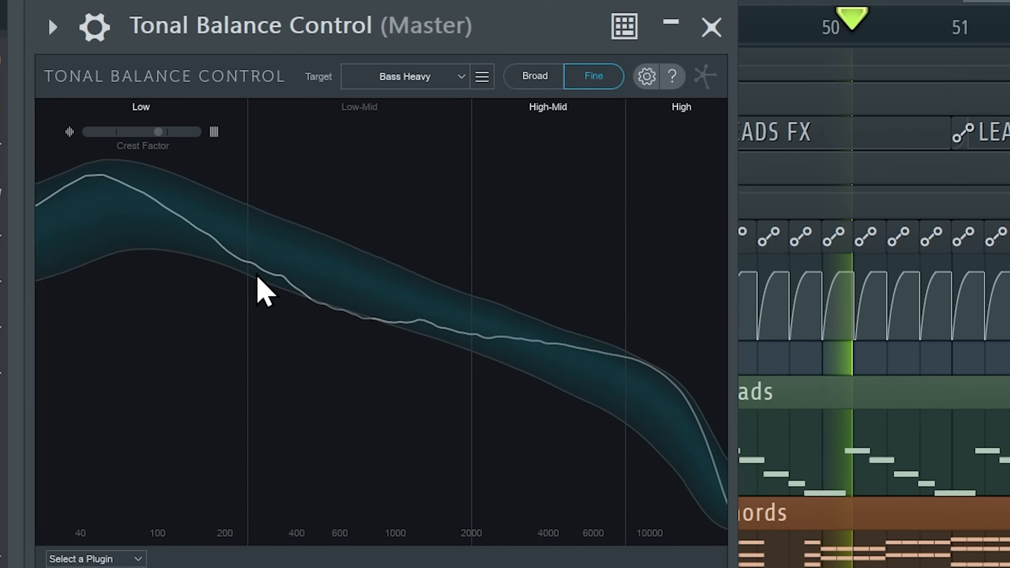
{"action": "key", "text": "space"}
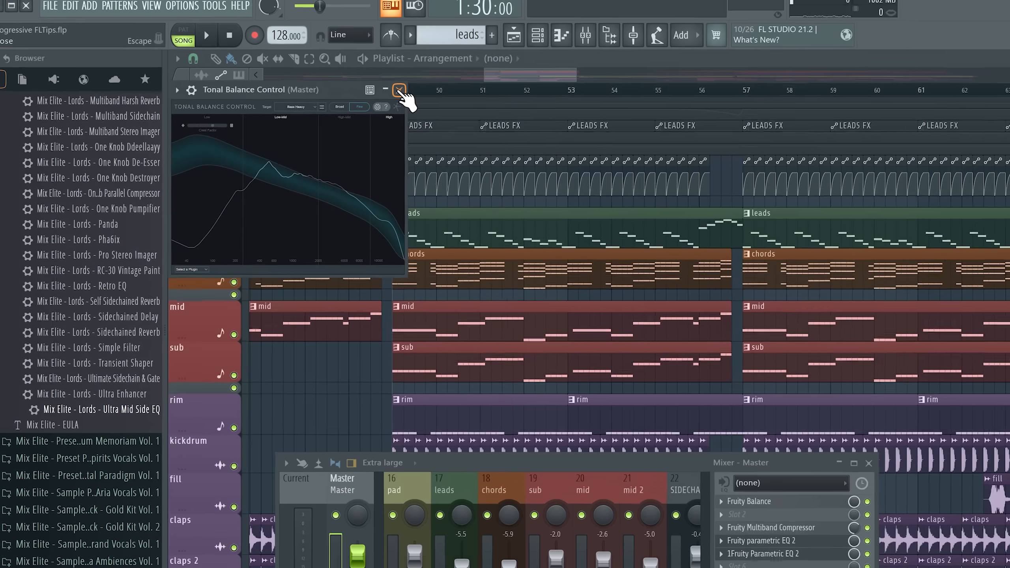
{"action": "left_click", "coordinate": [399, 90]}
Select the leads mixer track and raise band 4 of its Fruity Parametric EQ 2 into a wide midrange boost between 500 Hz and 1 kHz
{"action": "left_click", "coordinate": [457, 490]}
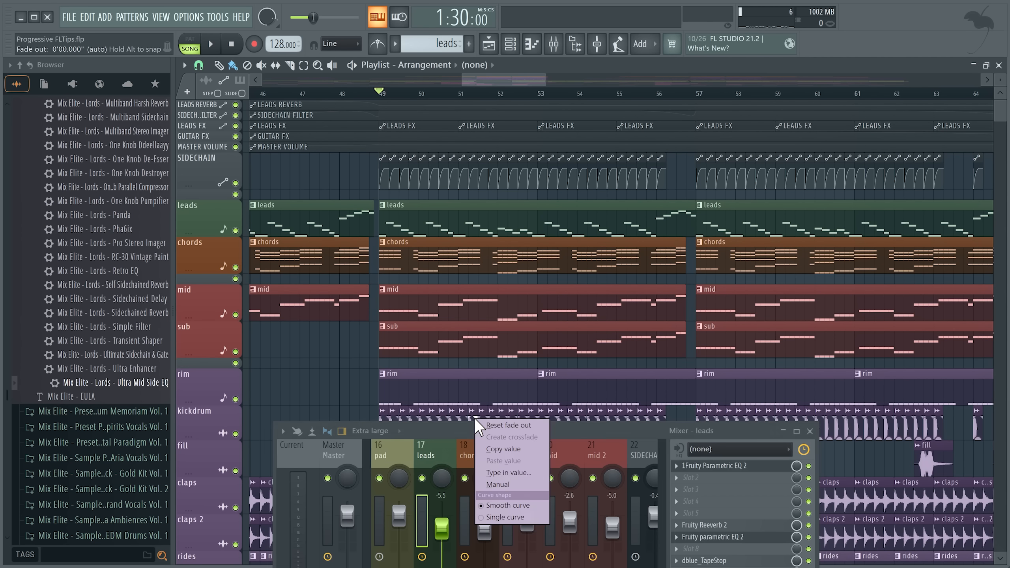
{"action": "left_click_drag", "start_coordinate": [383, 254], "coordinate": [425, 193]}
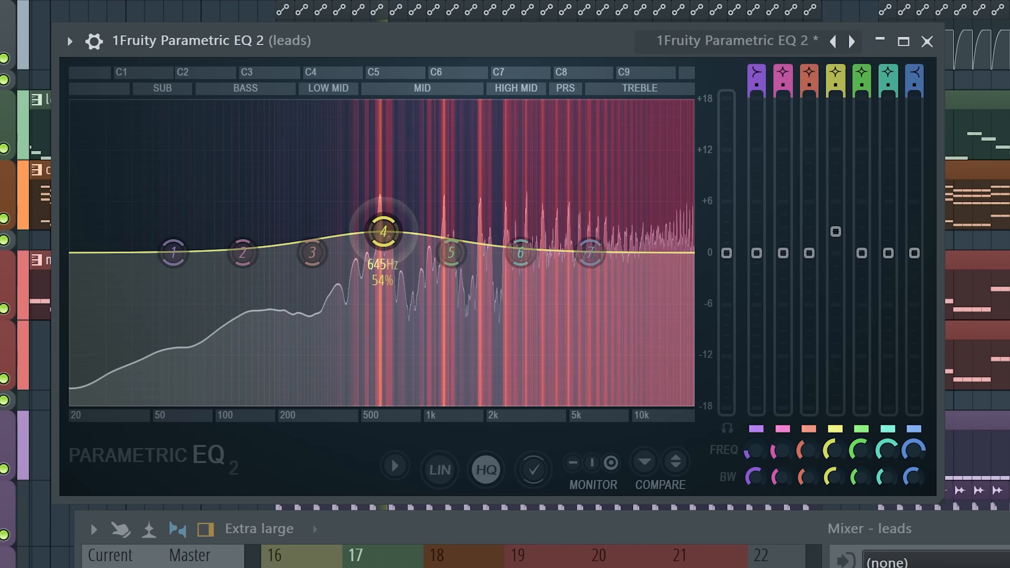
{"action": "scroll", "coordinate": [416, 210], "scroll_direction": "up", "scroll_amount": 3}
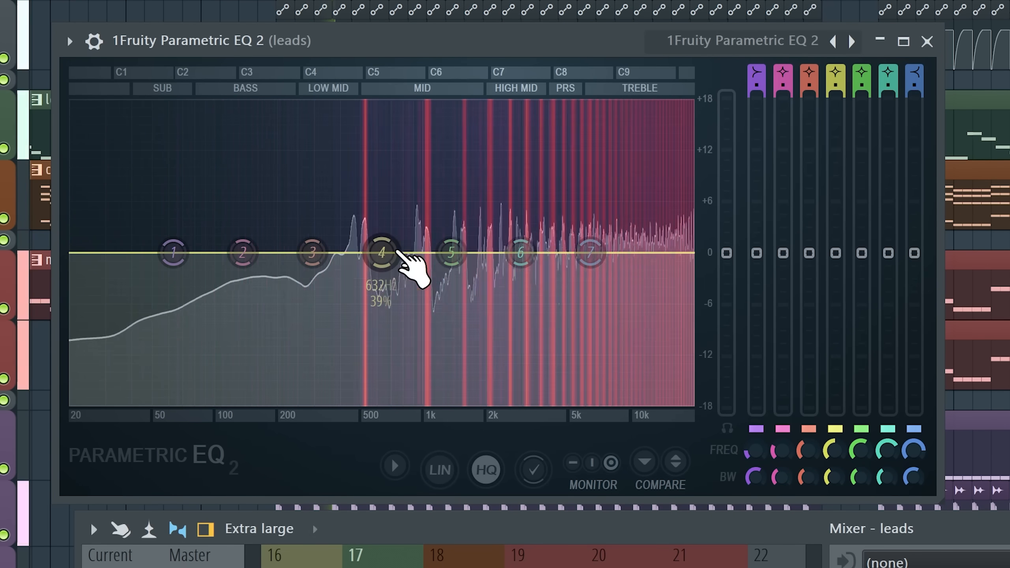
{"action": "left_click_drag", "start_coordinate": [398, 251], "coordinate": [424, 193]}
{"action": "scroll", "coordinate": [423, 194], "scroll_direction": "down", "scroll_amount": 1}
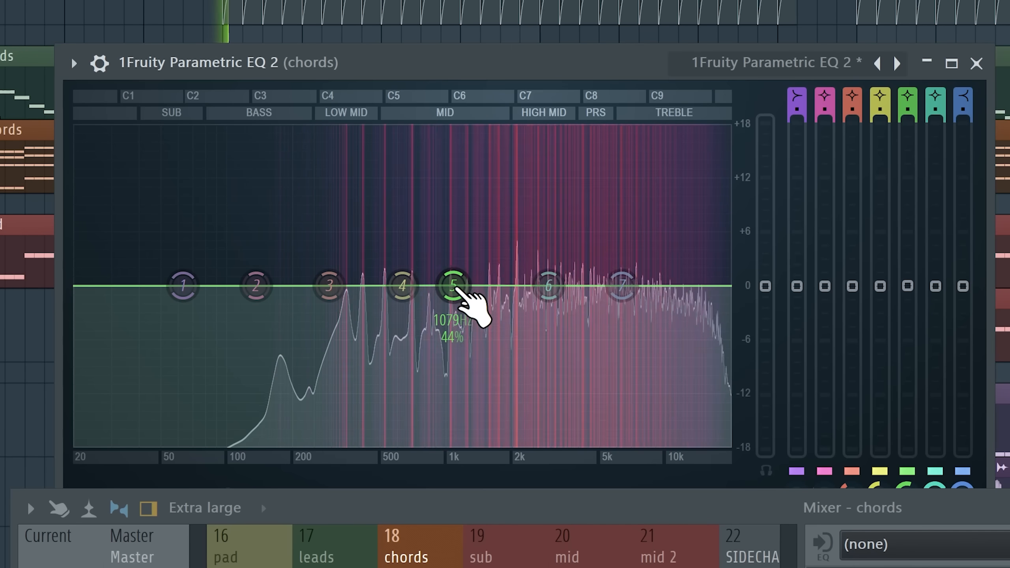
On the chords' Fruity Parametric EQ 2, boost band 5 by about 5 dB at 960 Hz with a 64% bandwidth
{"action": "left_click_drag", "start_coordinate": [451, 284], "coordinate": [449, 236]}
{"action": "scroll", "coordinate": [442, 247], "scroll_direction": "up", "scroll_amount": 1}
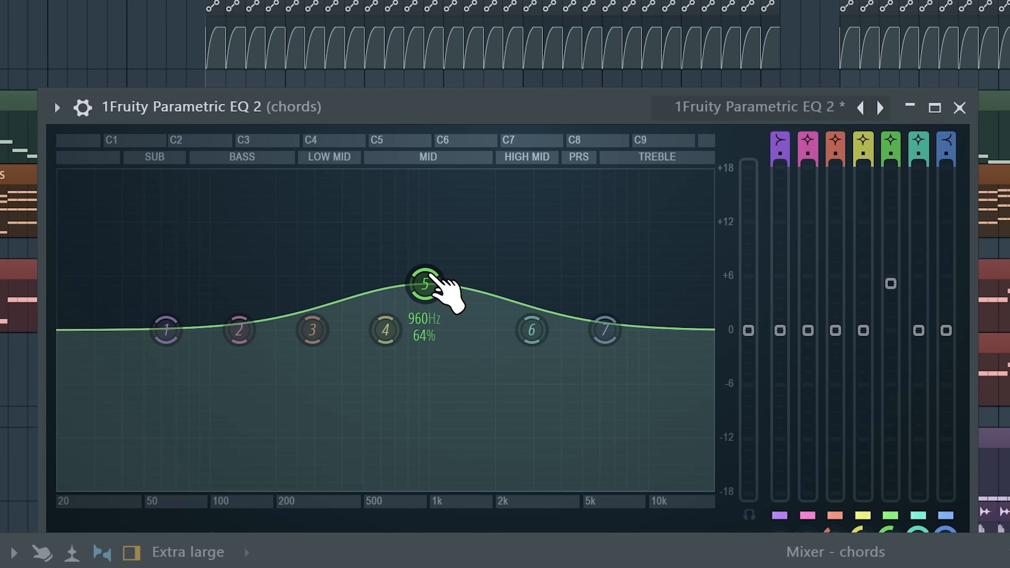
Flatten band 5 on the chords EQ, try a band 7 high-shelf cut of about 7.5 dB near 2.4 kHz, and undo it
{"action": "left_click_drag", "start_coordinate": [430, 277], "coordinate": [438, 323]}
{"action": "left_click_drag", "start_coordinate": [604, 329], "coordinate": [530, 374]}
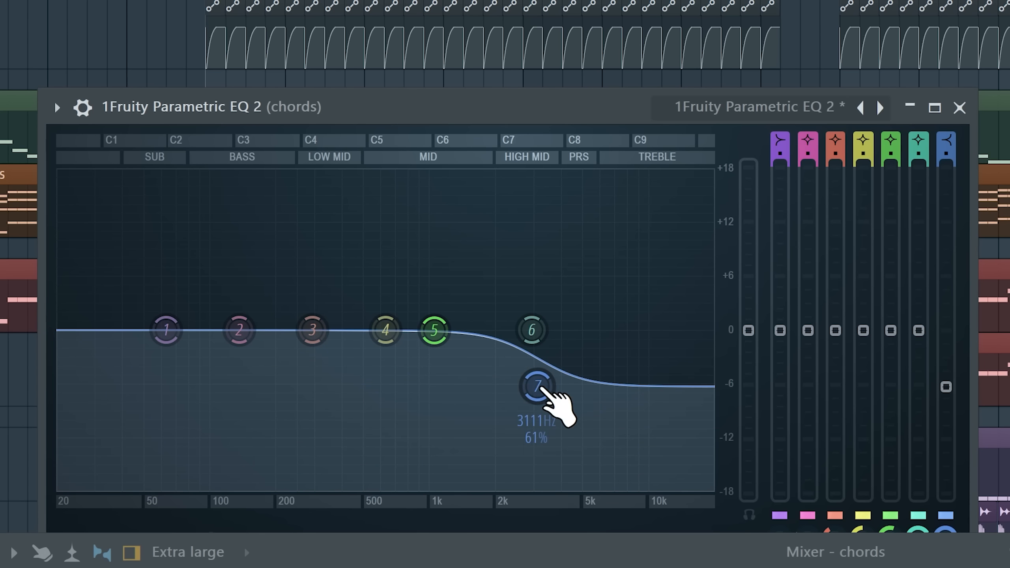
{"action": "left_click_drag", "start_coordinate": [550, 392], "coordinate": [519, 424]}
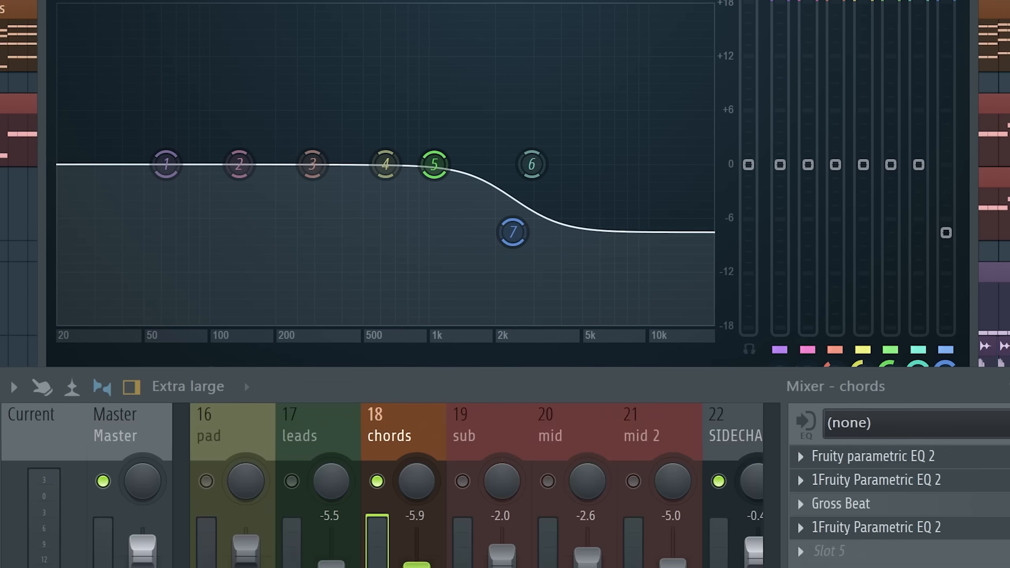
{"action": "left_click_drag", "start_coordinate": [420, 498], "coordinate": [421, 482]}
{"action": "key", "text": "ctrl+z"}
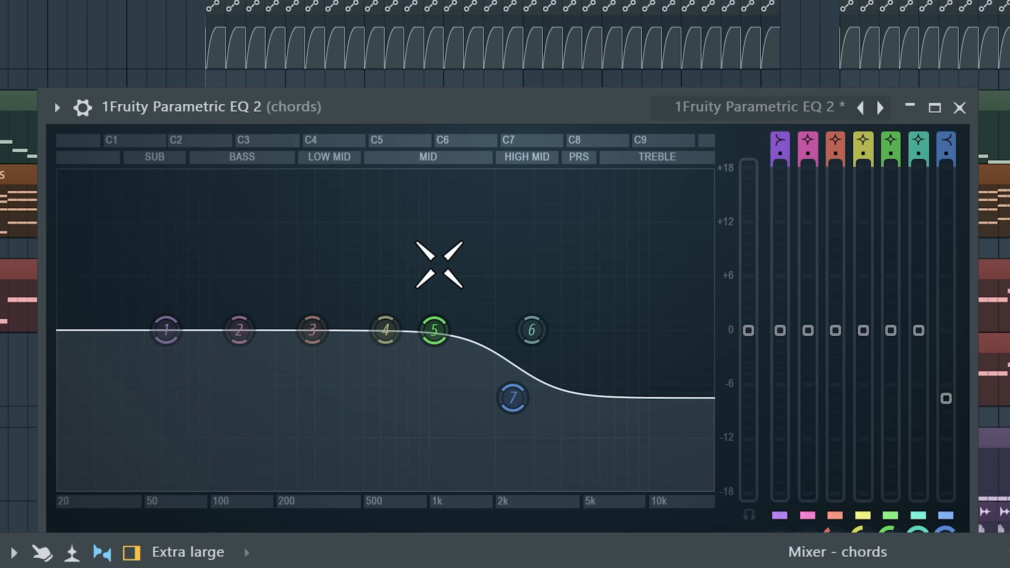
{"action": "left_click", "coordinate": [510, 145], "text": "alt"}
{"action": "left_click_drag", "start_coordinate": [166, 330], "coordinate": [273, 176]}
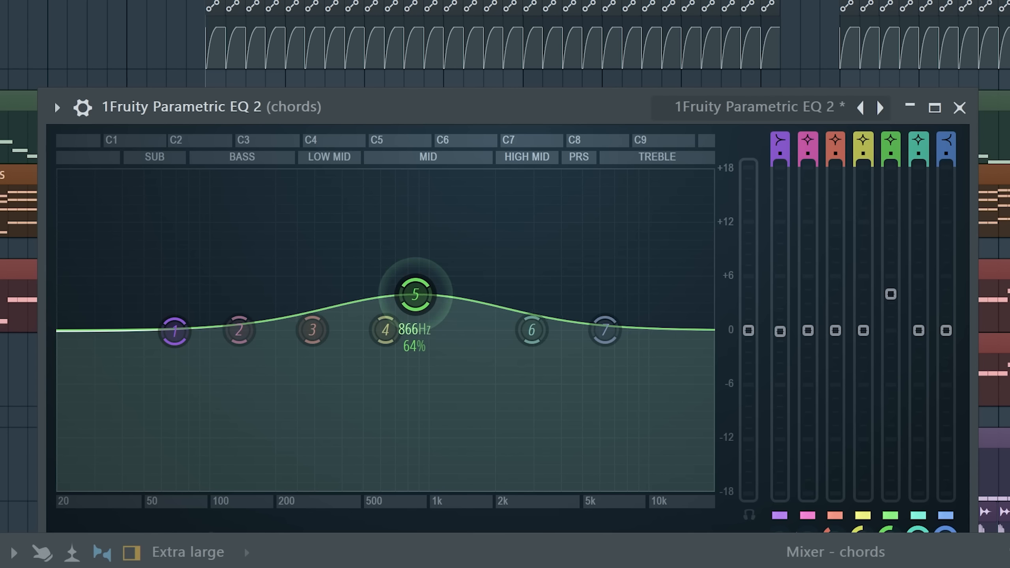
Boost band 5 of the chords EQ by about 6.6 dB at 953 Hz with 64% bandwidth and audition the chords
{"action": "left_click_drag", "start_coordinate": [416, 294], "coordinate": [430, 275]}
{"action": "key", "text": "space"}
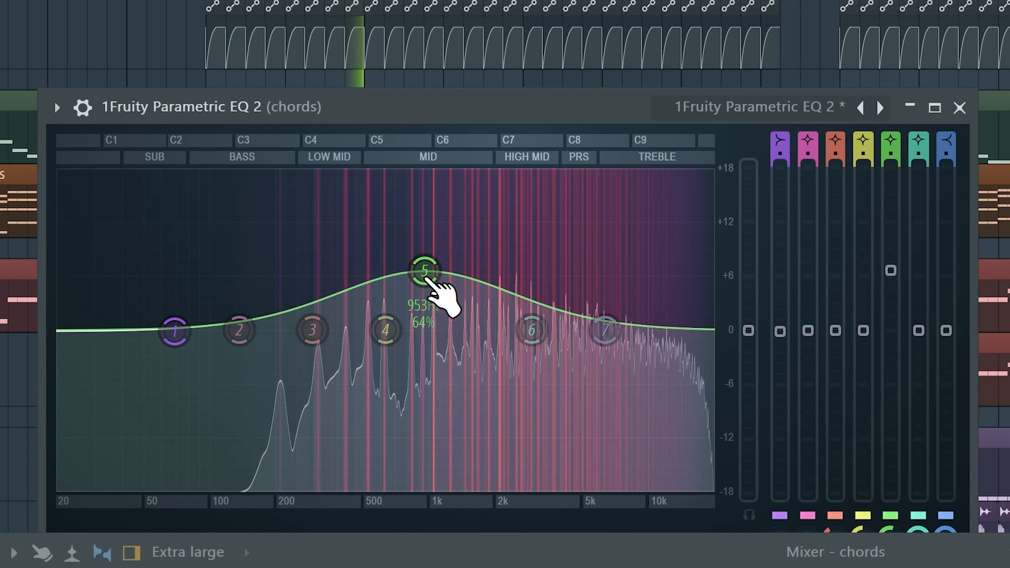
{"action": "key", "text": "space"}
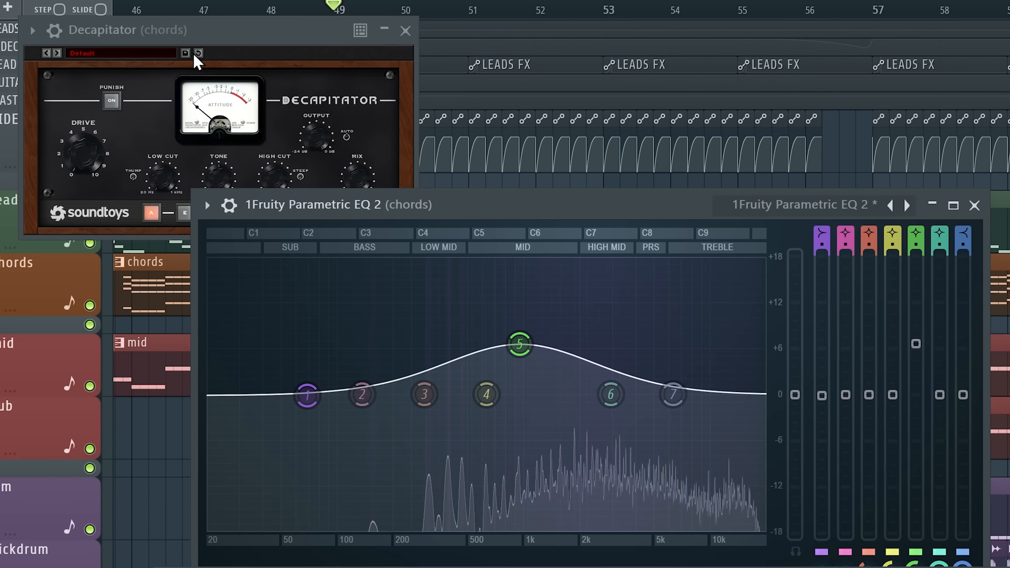
{"action": "key", "text": "space"}
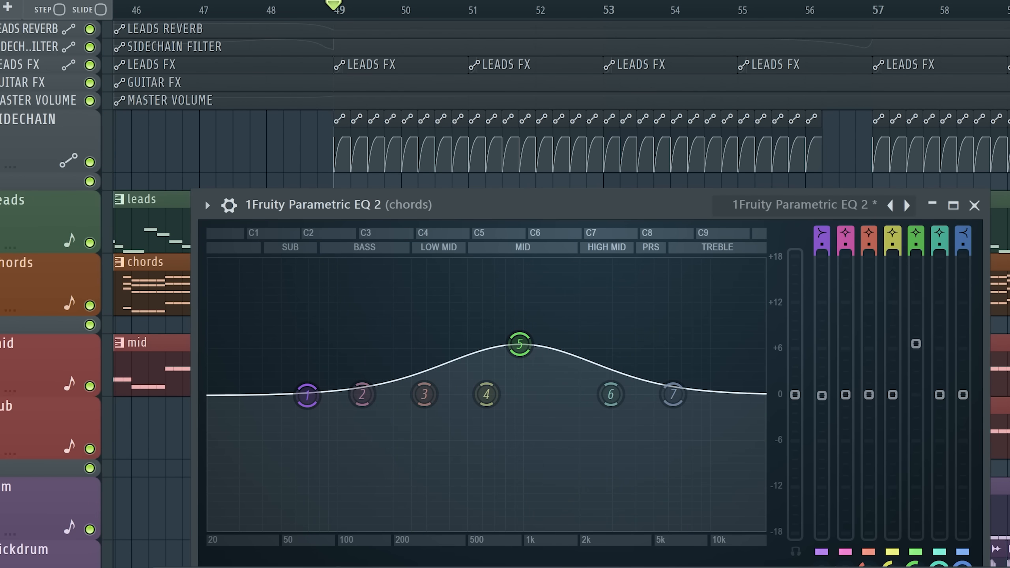
Raise the low-cut band 1 slightly above 243 Hz in the other chords Fruity Parametric EQ 2 and close that EQ
{"action": "left_click", "coordinate": [206, 202]}
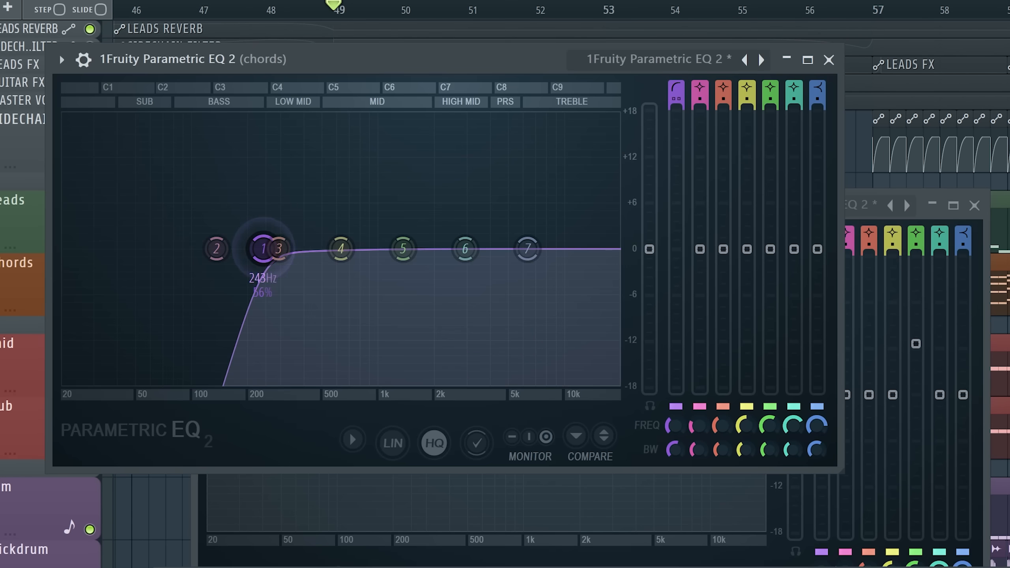
{"action": "left_click_drag", "start_coordinate": [263, 248], "coordinate": [276, 249]}
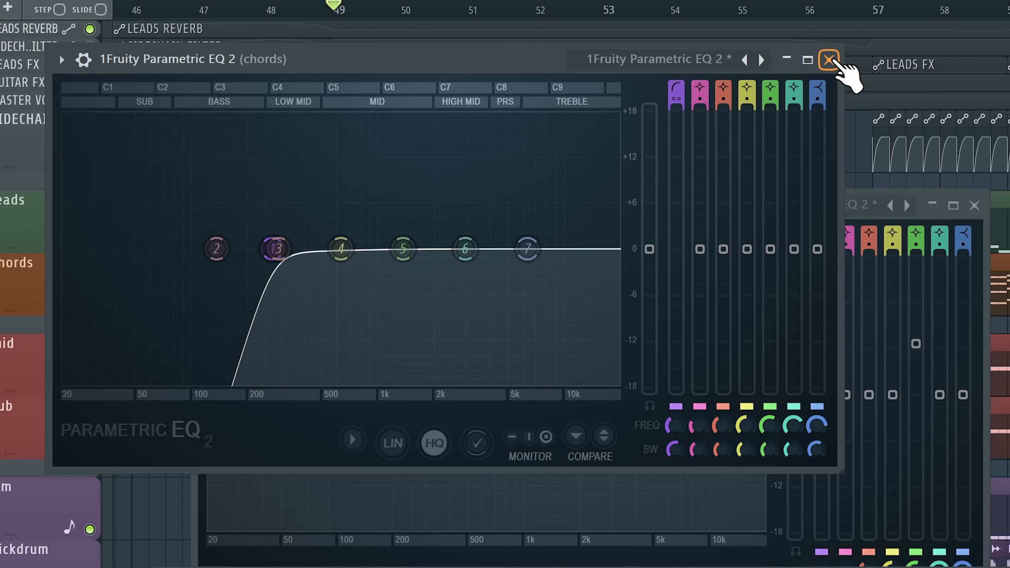
{"action": "left_click", "coordinate": [829, 60]}
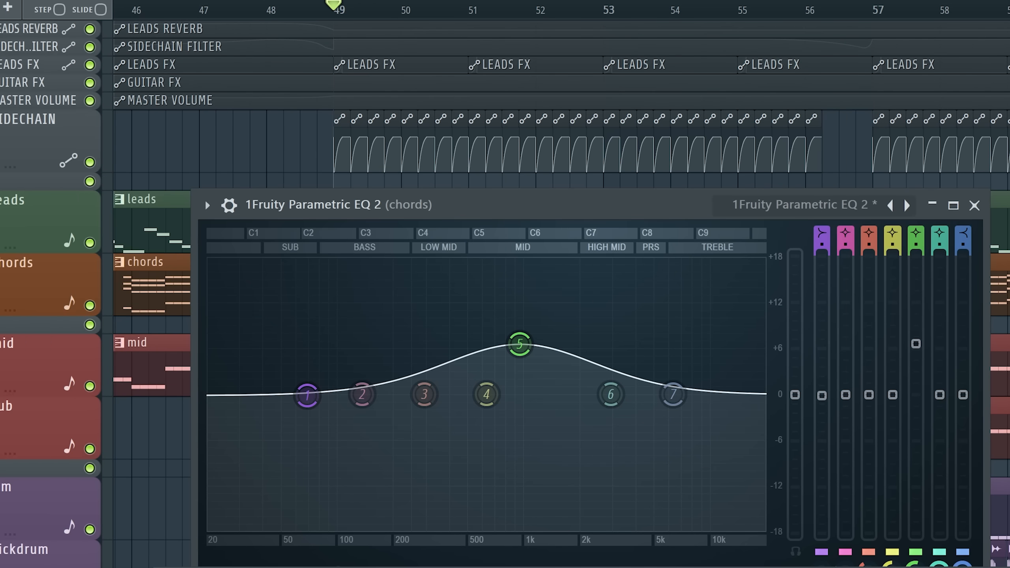
Check the playing mix in the Fine view of the Master's Tonal Balance Control and close the plugin
{"action": "key", "text": "space"}
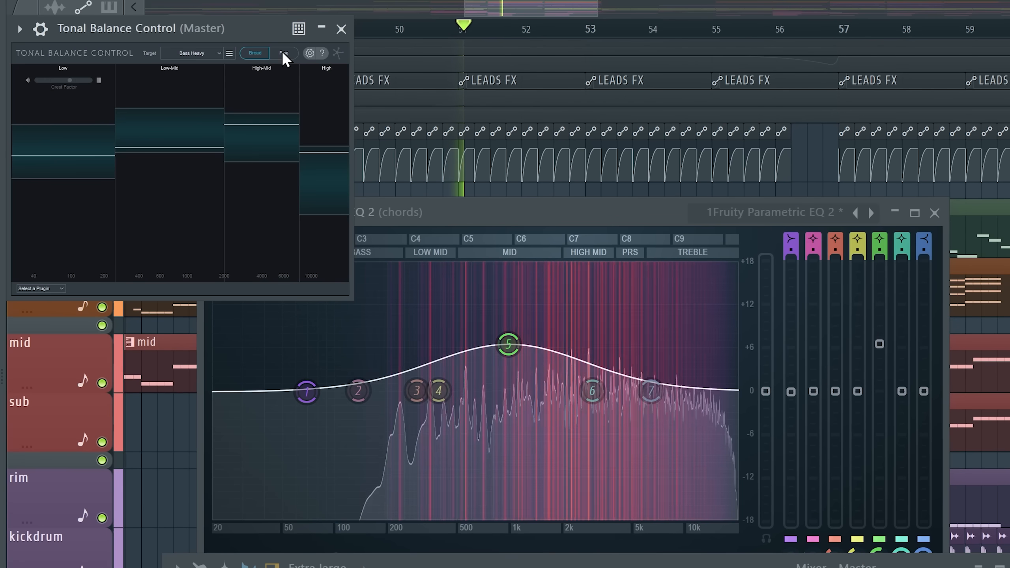
{"action": "left_click", "coordinate": [283, 53]}
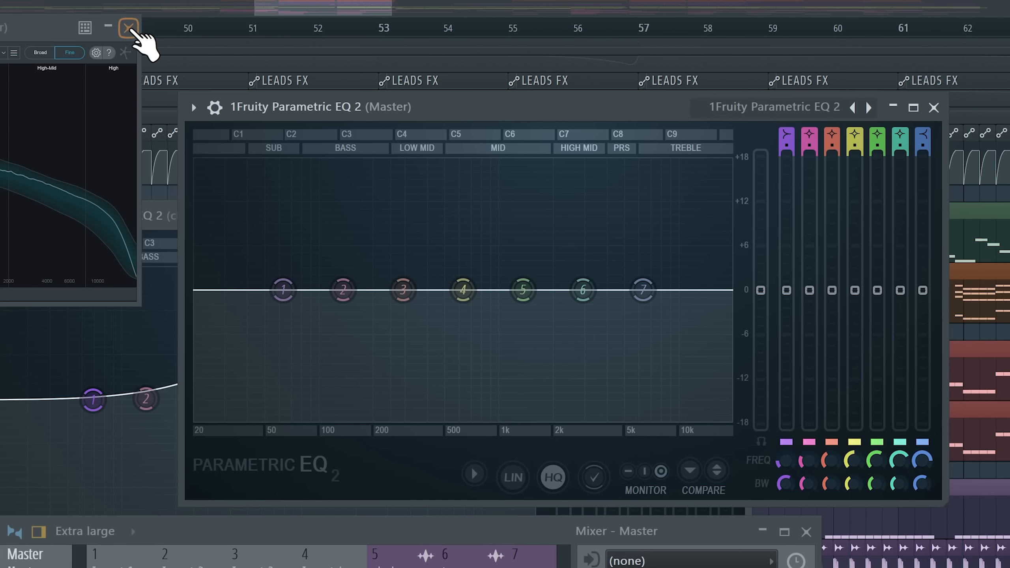
{"action": "left_click", "coordinate": [135, 32]}
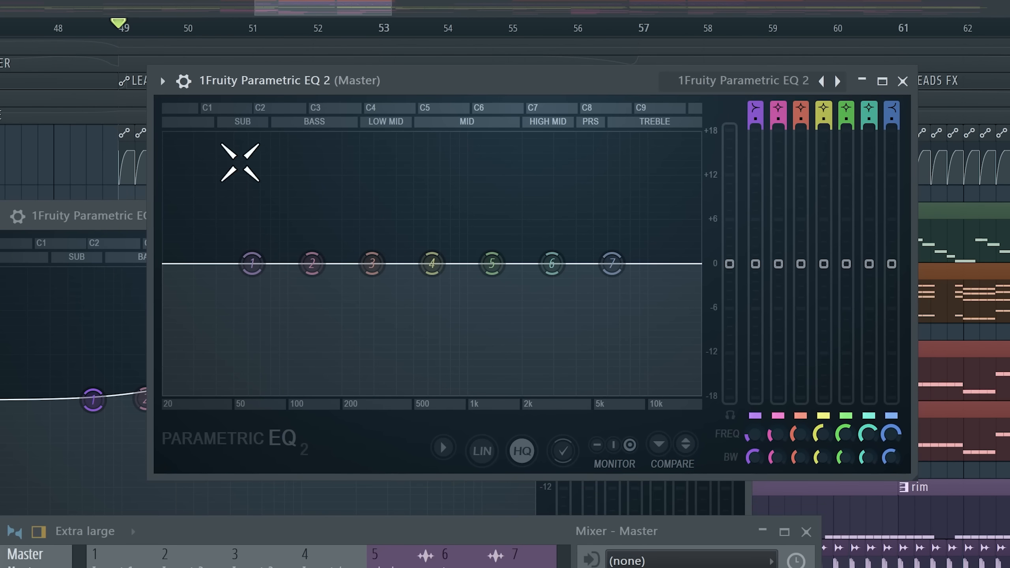
Boost band 5 of the Master's Fruity Parametric EQ 2 by about 2 dB near 700 Hz and play the arrangement
{"action": "left_click_drag", "start_coordinate": [492, 263], "coordinate": [443, 248]}
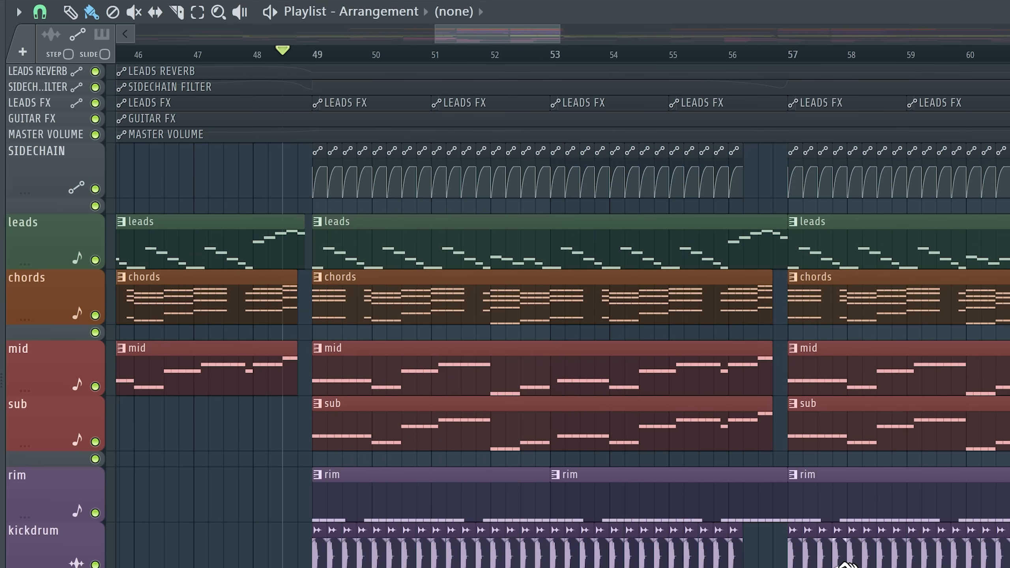
{"action": "key", "text": "space"}
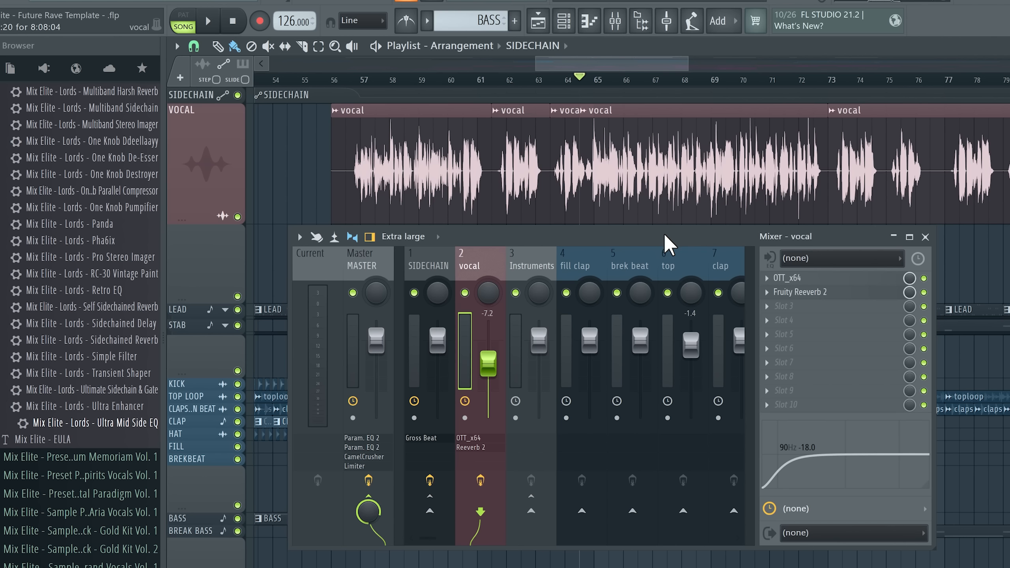
Solo the Instruments mixer track and play the arrangement
{"action": "left_click", "coordinate": [521, 274]}
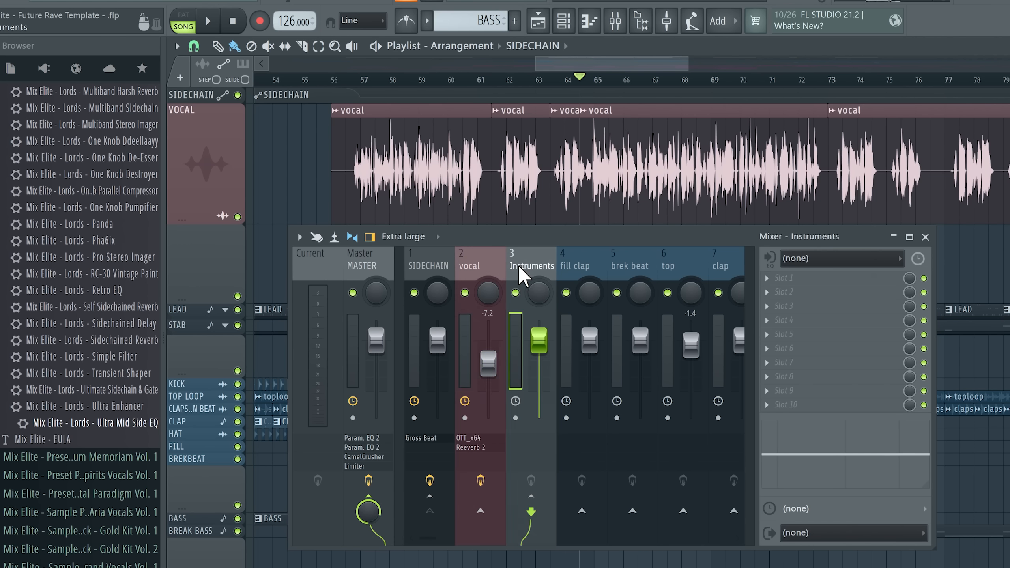
{"action": "right_click", "coordinate": [515, 293]}
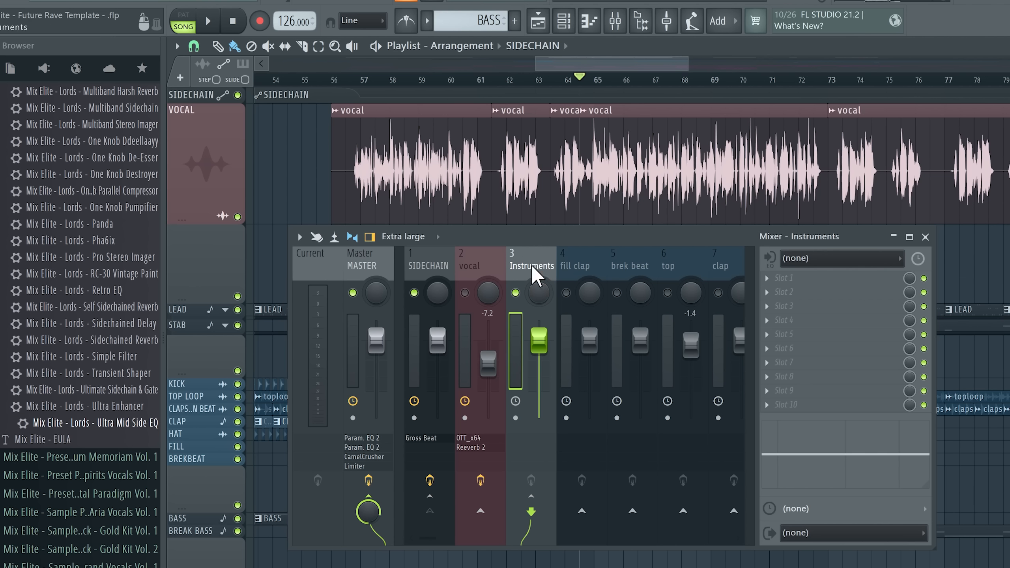
{"action": "key", "text": "space"}
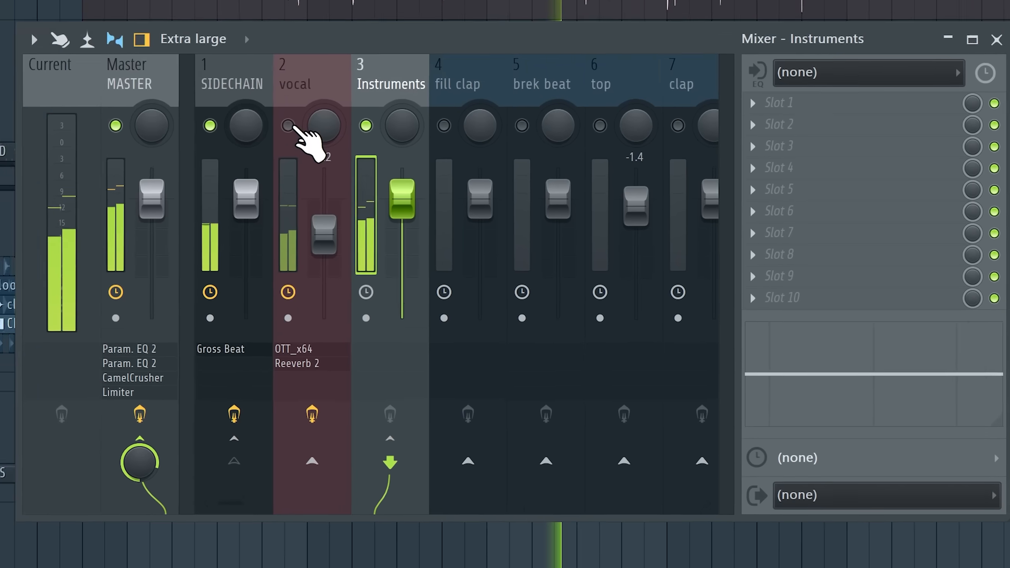
Sidechain the vocal mixer track to the Instruments track and select the Instruments track
{"action": "left_click", "coordinate": [481, 299]}
{"action": "right_click", "coordinate": [531, 511]}
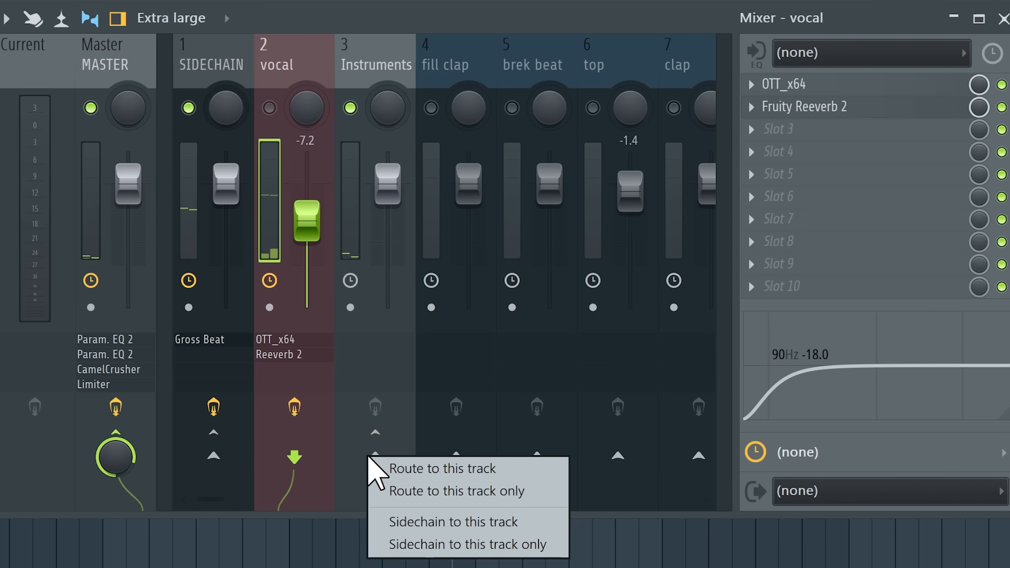
{"action": "left_click", "coordinate": [403, 528]}
{"action": "left_click", "coordinate": [391, 138]}
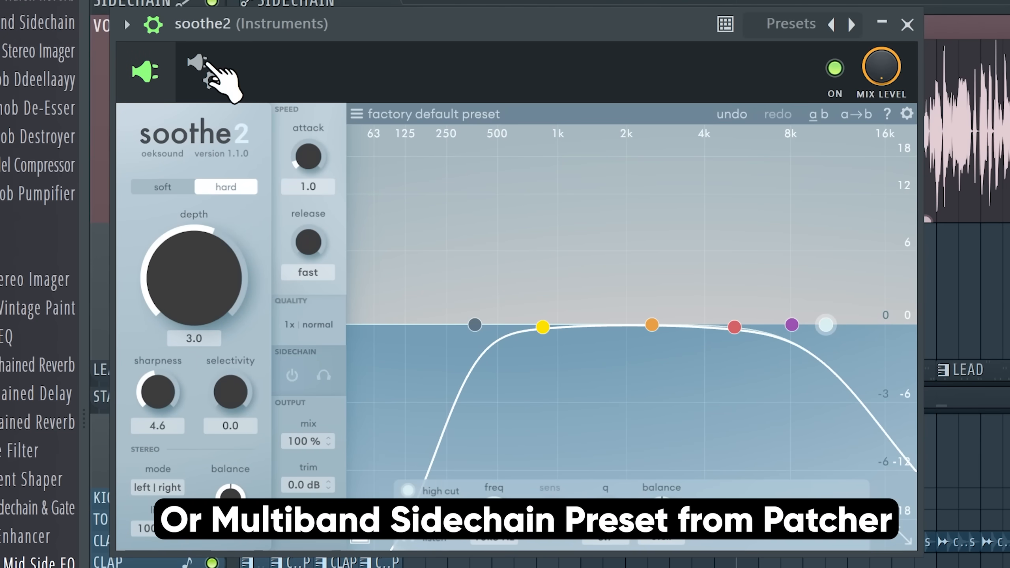
Set up soothe2 on Instruments with external sidechain on, release 3.0, sharpness 0.0 and the high cut at 3.2 kHz
{"action": "left_click", "coordinate": [214, 77]}
{"action": "left_click", "coordinate": [181, 454]}
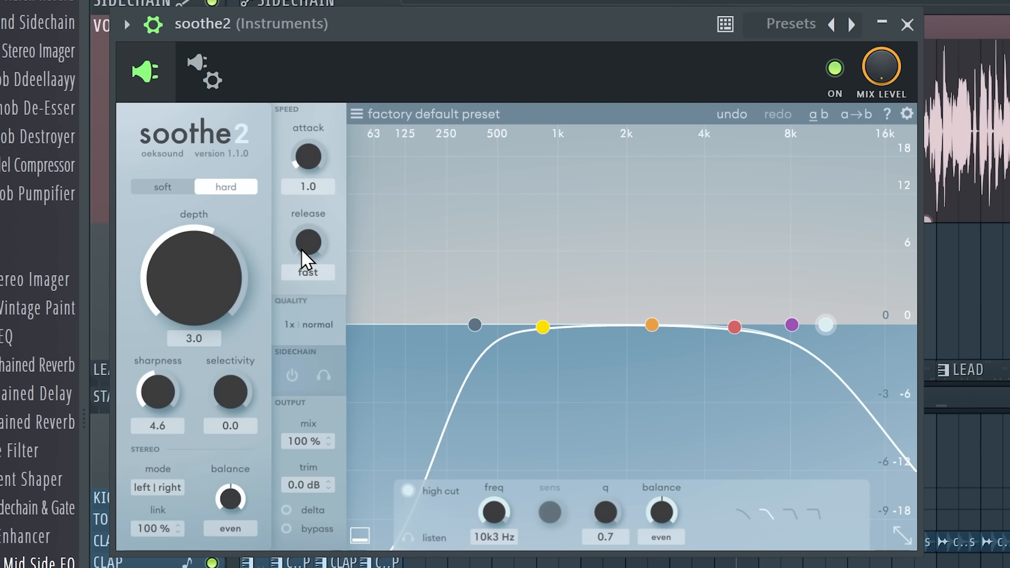
{"action": "left_click_drag", "start_coordinate": [307, 199], "coordinate": [308, 192]}
{"action": "left_click_drag", "start_coordinate": [157, 389], "coordinate": [157, 403]}
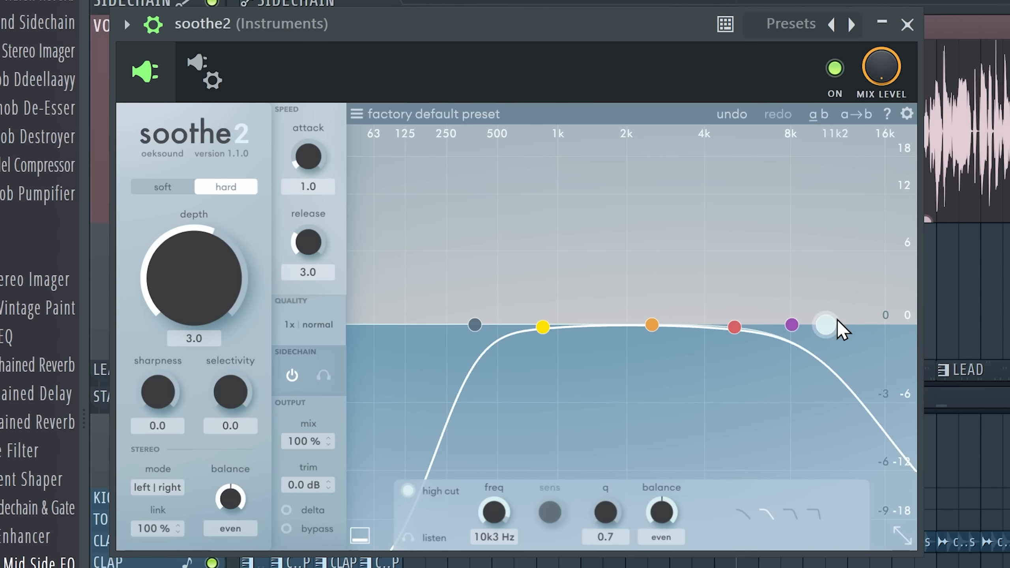
{"action": "left_click_drag", "start_coordinate": [837, 319], "coordinate": [695, 316]}
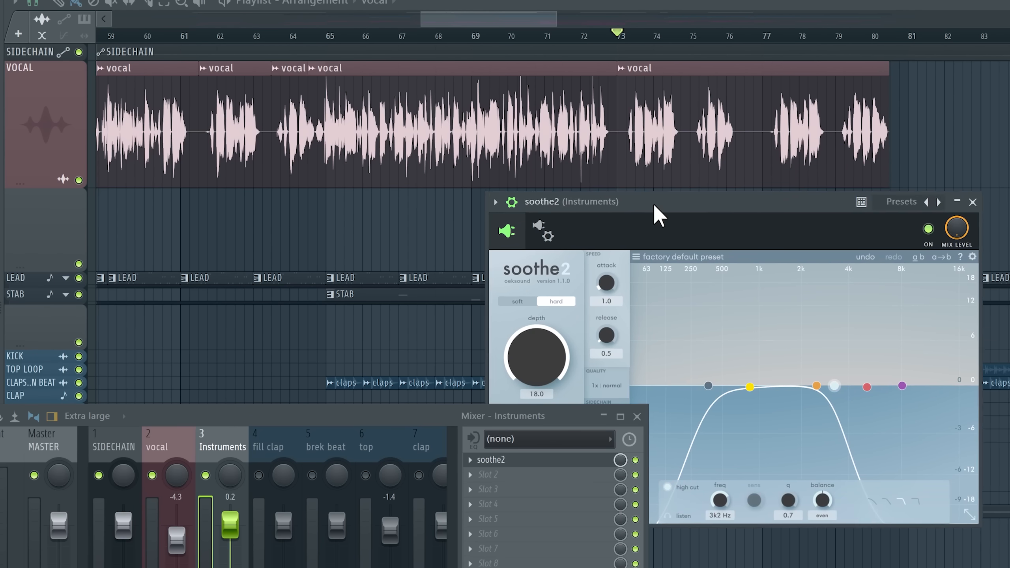
Play from bar 73, adjust soothe2's depth to 7.2 while listening, and stop playback
{"action": "key", "text": "space"}
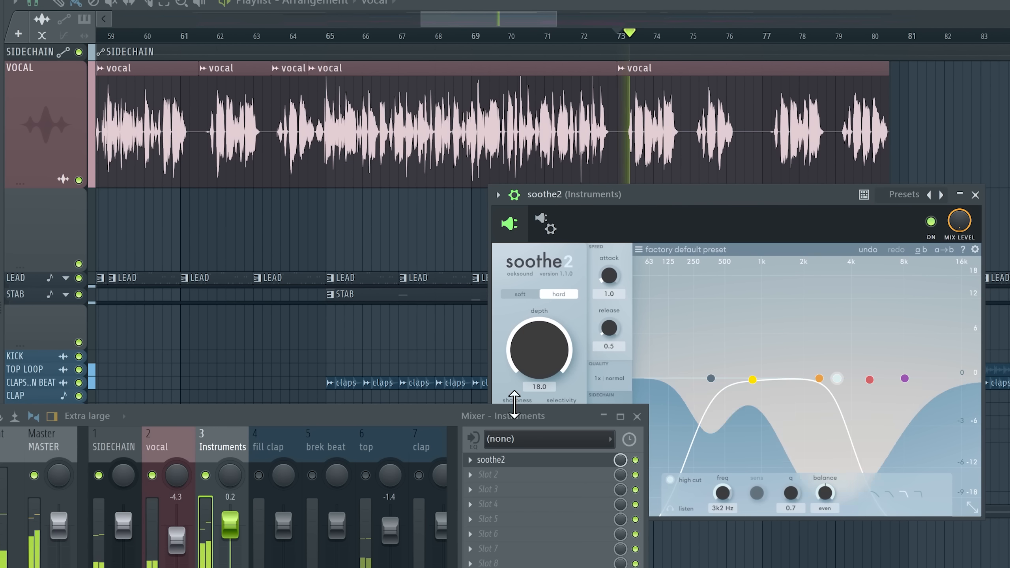
{"action": "left_click_drag", "start_coordinate": [546, 414], "coordinate": [363, 399]}
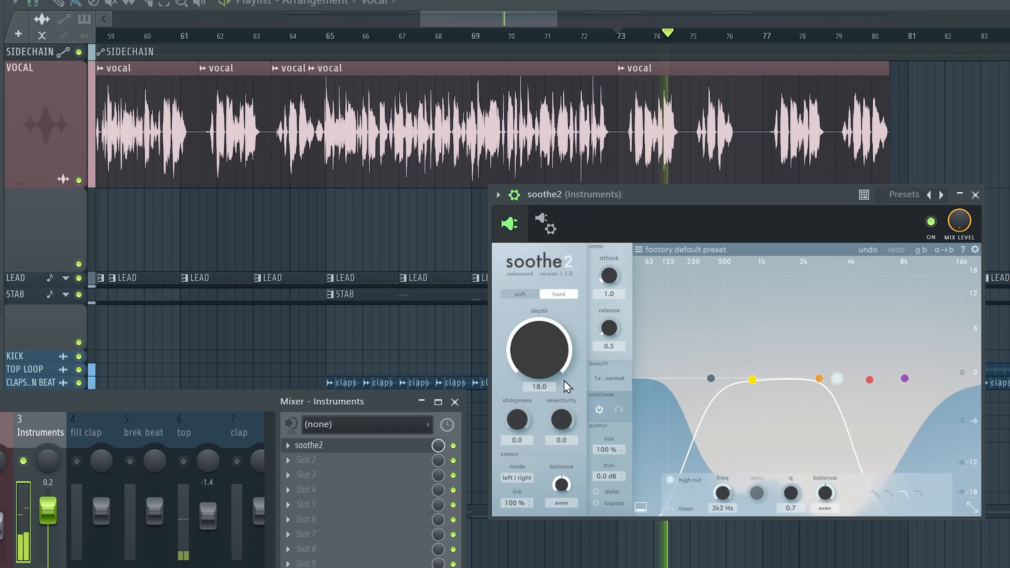
{"action": "scroll", "coordinate": [536, 359], "scroll_direction": "down", "scroll_amount": 1}
{"action": "left_click_drag", "start_coordinate": [537, 359], "coordinate": [531, 401]}
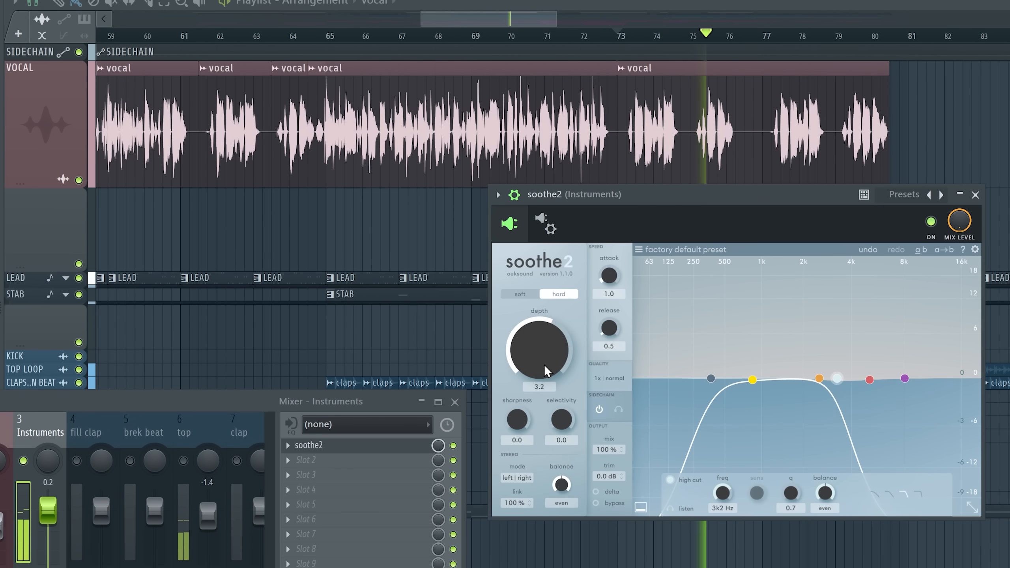
{"action": "left_click_drag", "start_coordinate": [551, 348], "coordinate": [550, 332]}
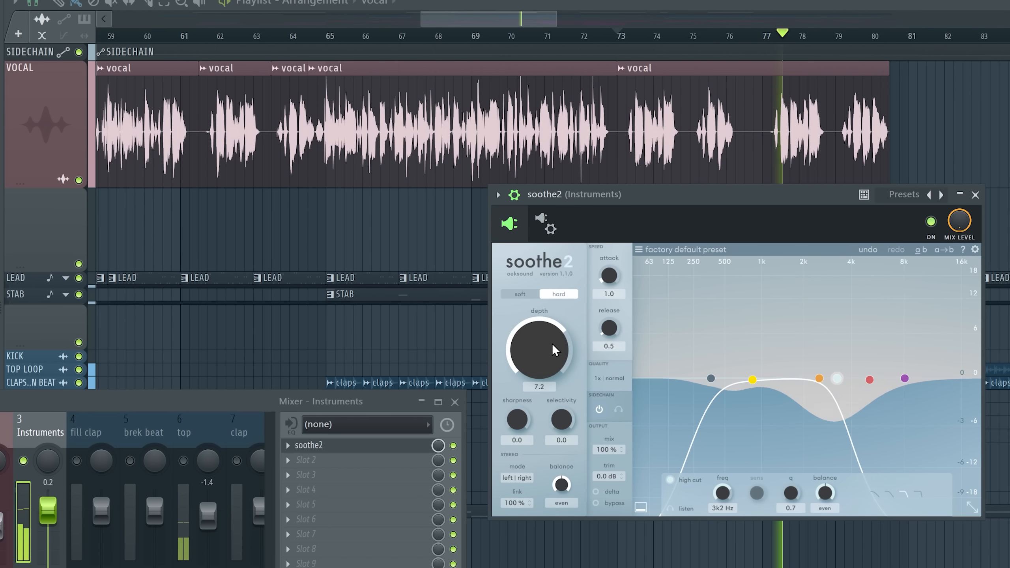
{"action": "key", "text": "space"}
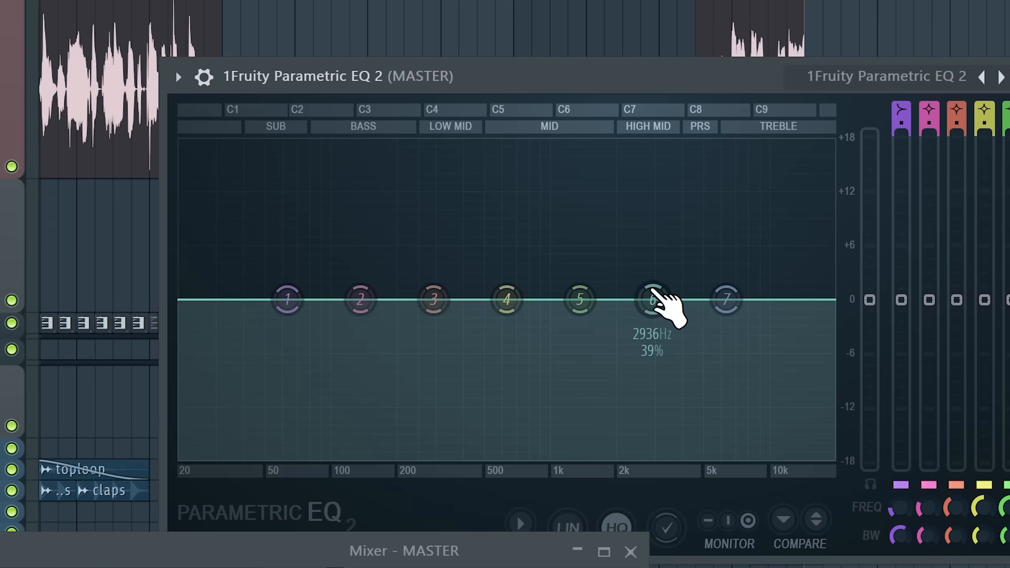
Boost band 6 of the MASTER track's Fruity Parametric EQ 2 by about 4 dB near 2.8 kHz during playback
{"action": "key", "text": "space"}
{"action": "left_click_drag", "start_coordinate": [660, 300], "coordinate": [648, 261]}
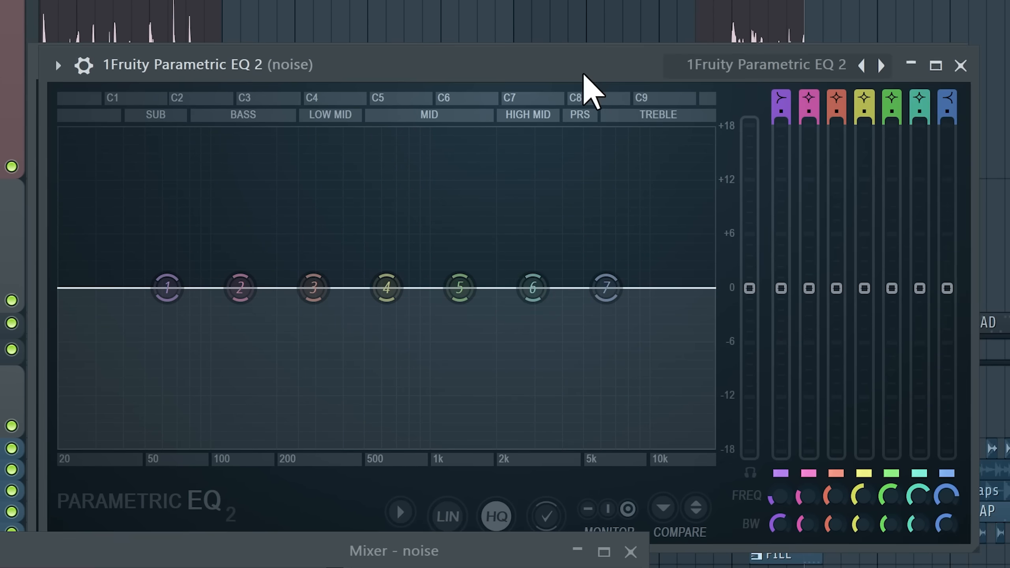
Cut band 6 by about 4 dB at 2606 Hz with a 14% bandwidth on the noise track's EQ during playback
{"action": "mouse_move", "coordinate": [525, 282]}
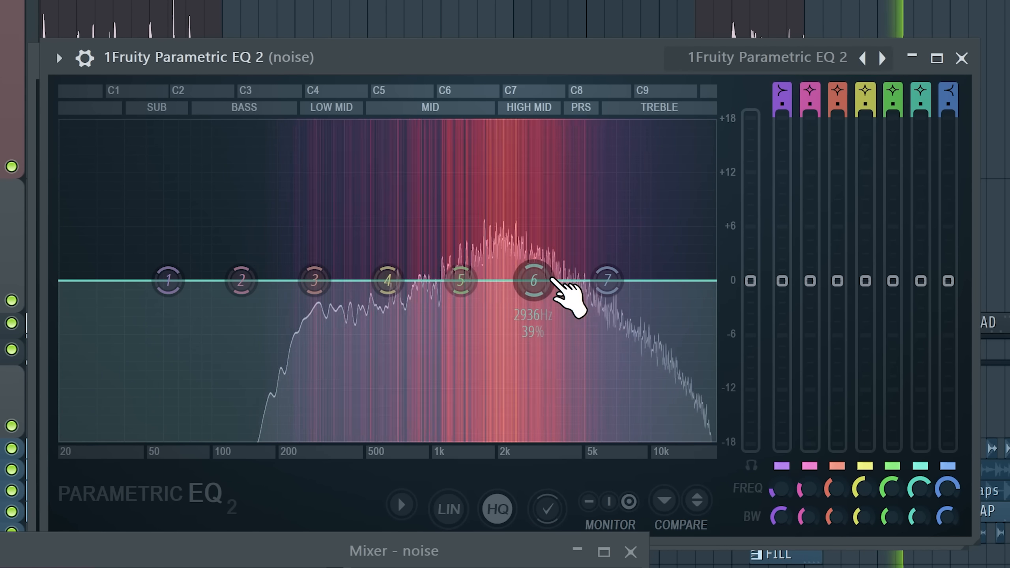
{"action": "left_click_drag", "start_coordinate": [537, 283], "coordinate": [523, 318]}
{"action": "scroll", "coordinate": [524, 321], "scroll_direction": "up", "scroll_amount": 3}
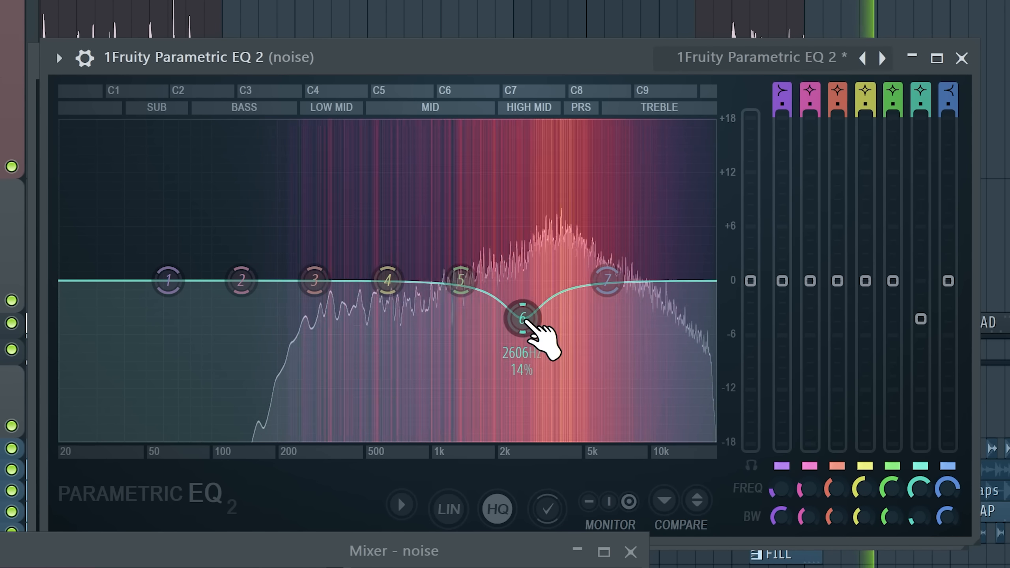
{"action": "key", "text": "space"}
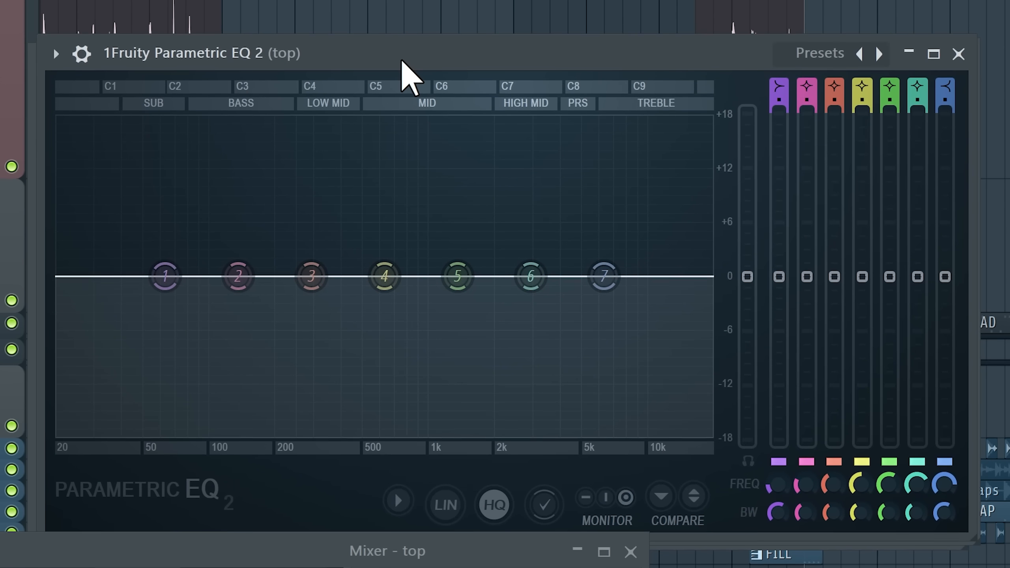
Boost band 6 by about 7 dB around 2.4 kHz on the top track's EQ, adjust its bandwidth, and audition it
{"action": "key", "text": "space"}
{"action": "left_click_drag", "start_coordinate": [536, 277], "coordinate": [526, 214]}
{"action": "scroll", "coordinate": [527, 217], "scroll_direction": "down", "scroll_amount": 1}
{"action": "scroll", "coordinate": [527, 218], "scroll_direction": "down", "scroll_amount": 1}
{"action": "scroll", "coordinate": [527, 219], "scroll_direction": "up", "scroll_amount": 1}
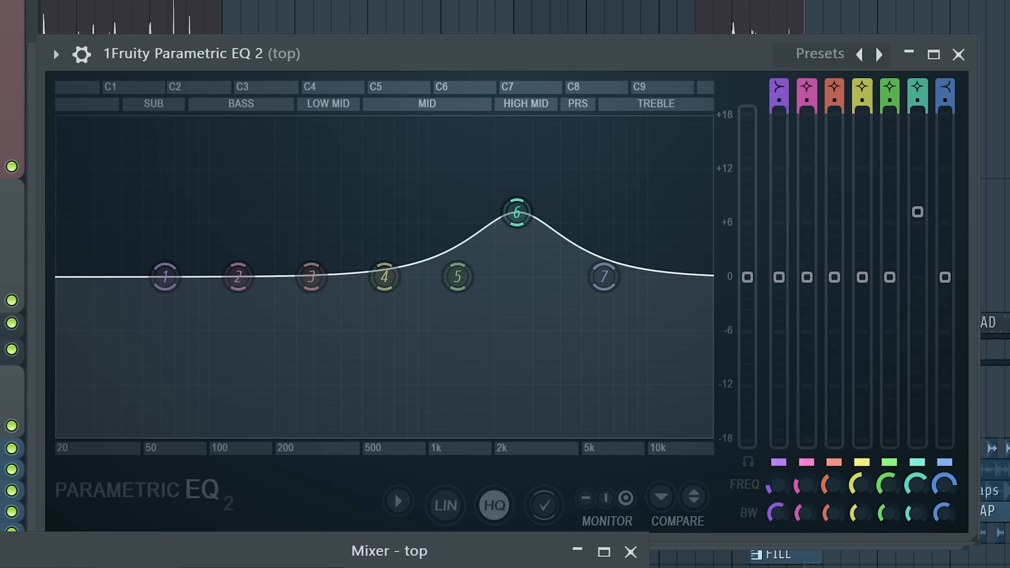
{"action": "key", "text": "space"}
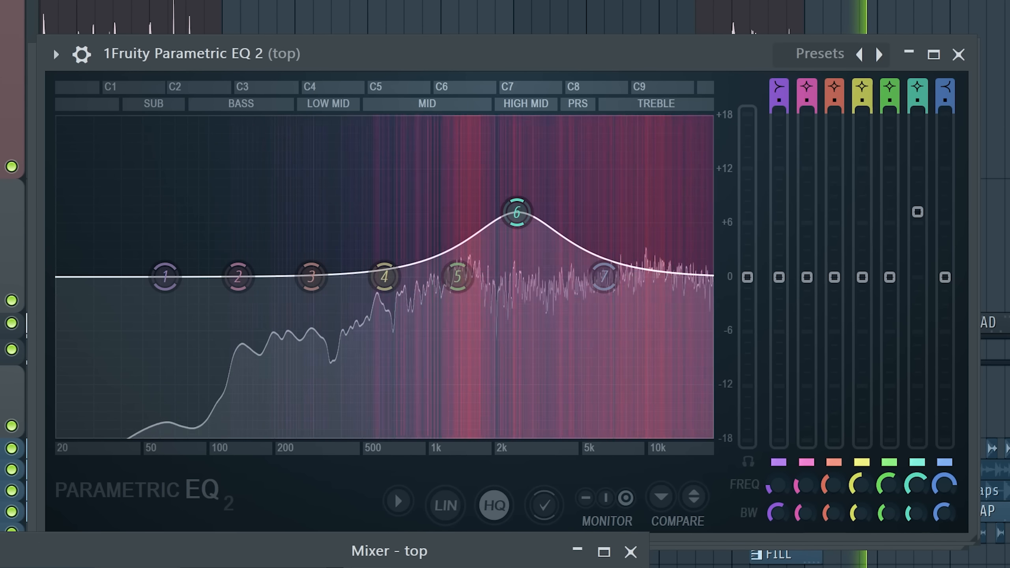
{"action": "mouse_move", "coordinate": [517, 212]}
{"action": "left_mouse_down"}
{"action": "mouse_move", "coordinate": [509, 197]}
{"action": "mouse_move", "coordinate": [510, 215]}
{"action": "left_mouse_up"}
{"action": "left_click_drag", "start_coordinate": [458, 276], "coordinate": [616, 332]}
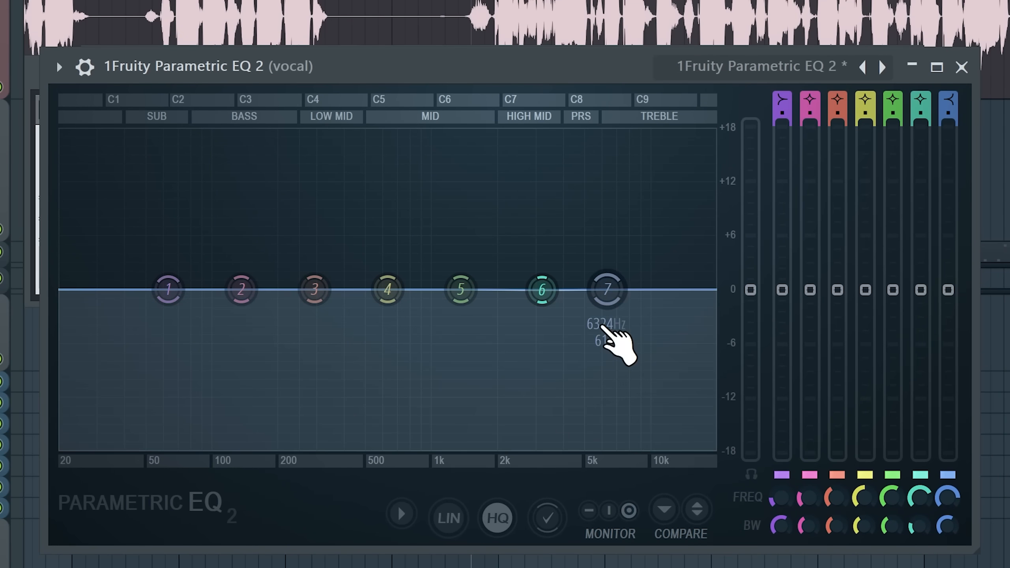
Boost band 6 of the vocal's Fruity Parametric EQ 2 by about 1 dB near 2879 Hz and adjust it while auditioning
{"action": "mouse_move", "coordinate": [537, 290]}
{"action": "left_mouse_down"}
{"action": "mouse_move", "coordinate": [555, 257]}
{"action": "mouse_move", "coordinate": [529, 225]}
{"action": "mouse_move", "coordinate": [529, 174]}
{"action": "mouse_move", "coordinate": [532, 279]}
{"action": "left_mouse_up"}
{"action": "key", "text": "space"}
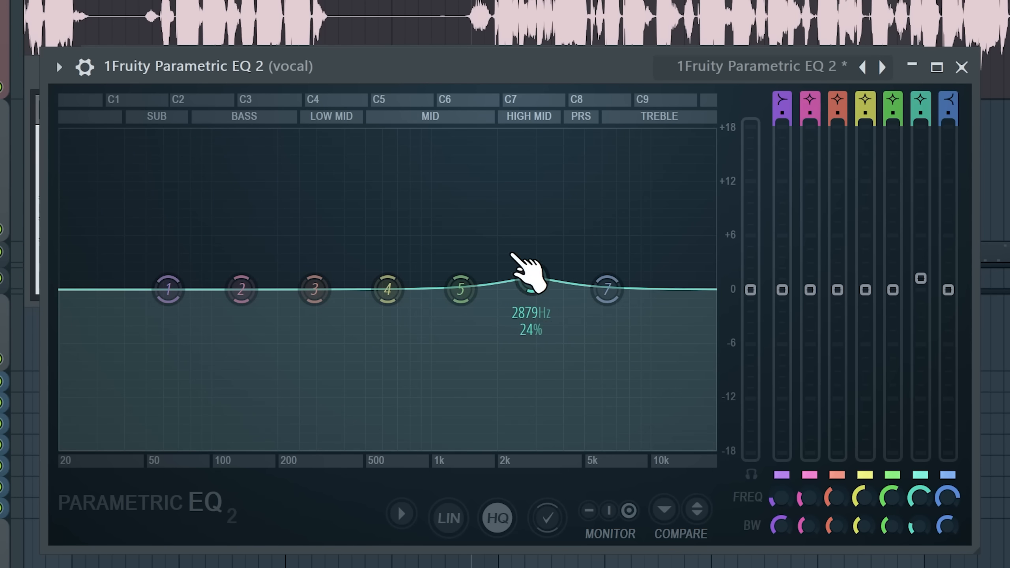
{"action": "left_click_drag", "start_coordinate": [533, 288], "coordinate": [604, 248]}
{"action": "key", "text": "space"}
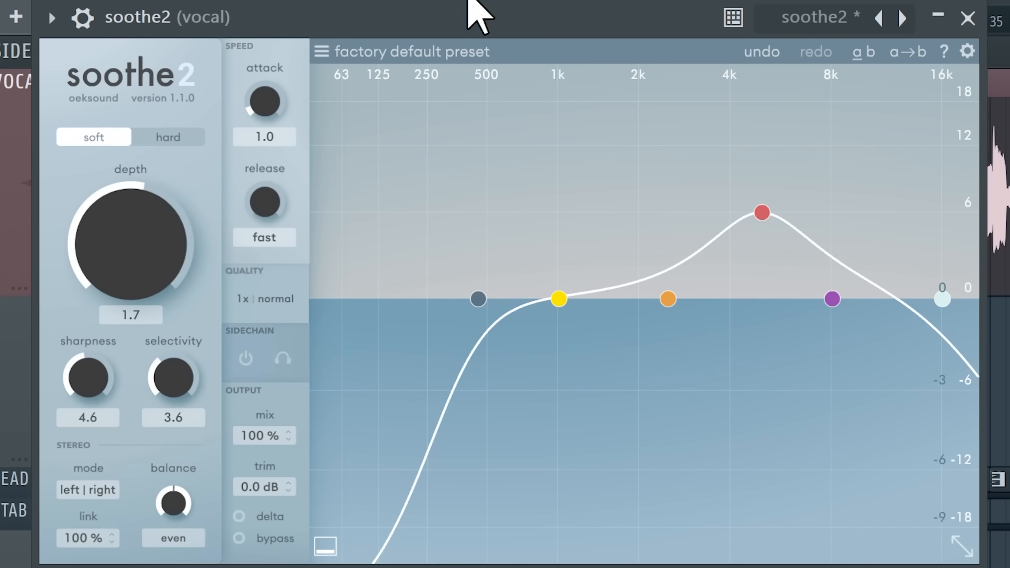
Load the "De-ess and that's that" vocal preset in the vocal's soothe2 and audition it
{"action": "left_click", "coordinate": [817, 14]}
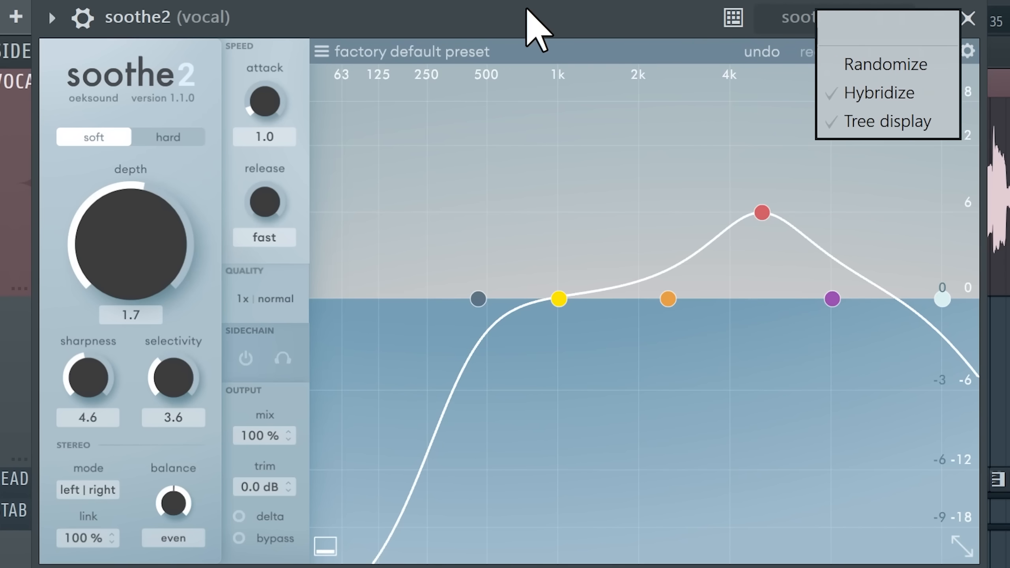
{"action": "left_click", "coordinate": [361, 52]}
{"action": "mouse_move", "coordinate": [358, 541]}
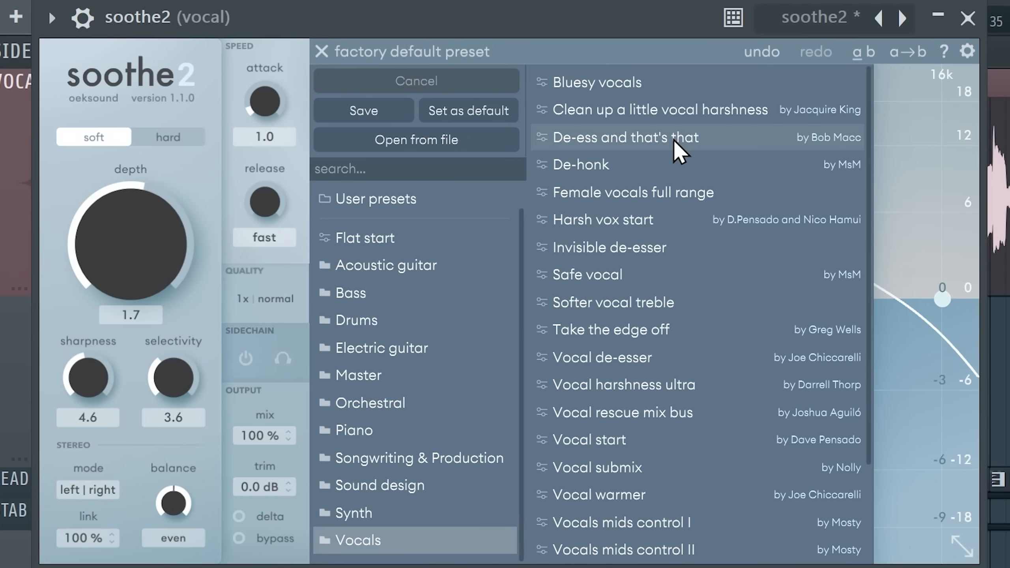
{"action": "left_click", "coordinate": [674, 141]}
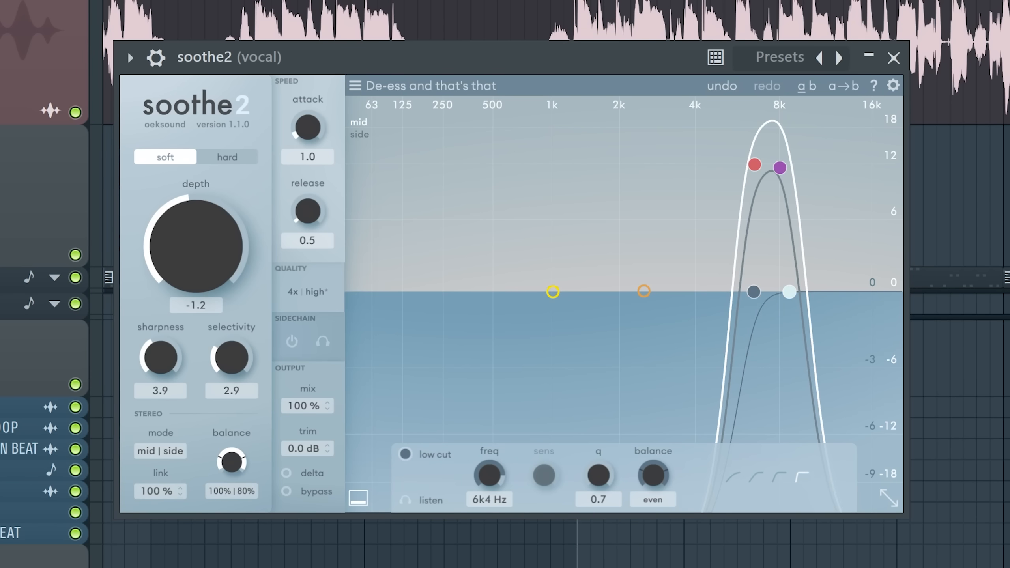
{"action": "key", "text": "space"}
{"action": "key", "text": "space"}
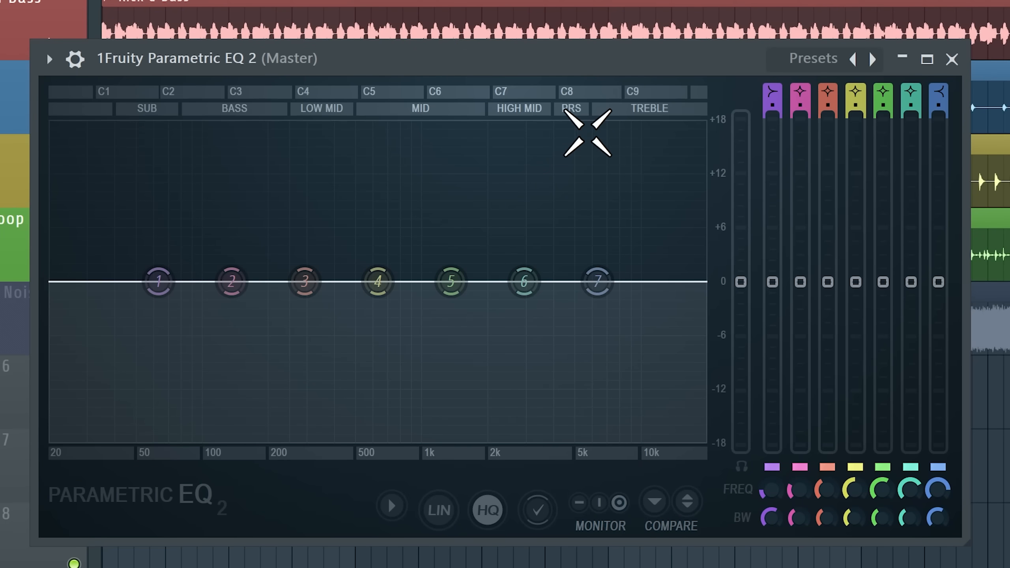
Raise the band 7 high shelf by about 6 dB near 6151 Hz on the Master's Fruity Parametric EQ 2 and audition it
{"action": "mouse_move", "coordinate": [605, 261]}
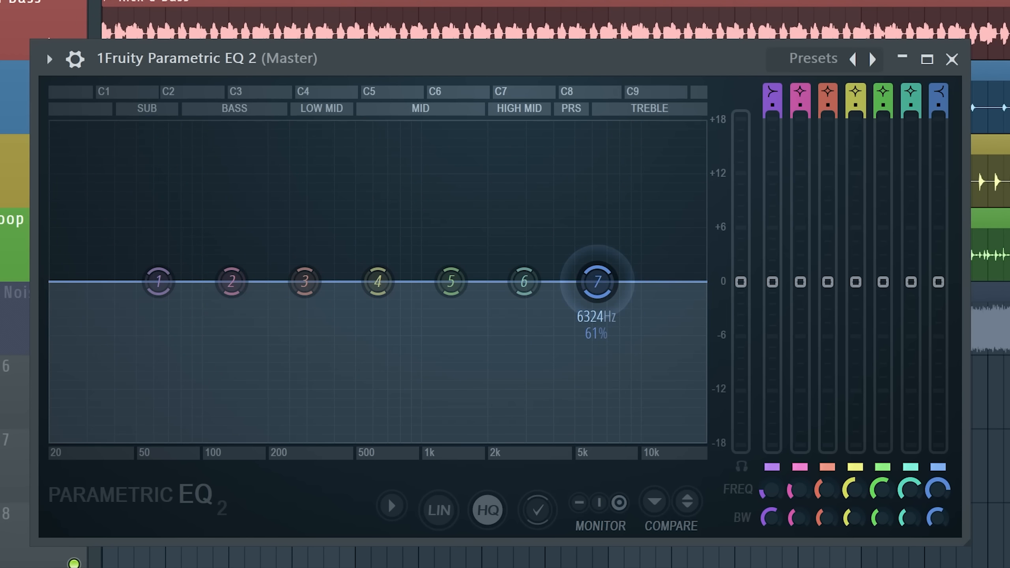
{"action": "left_click_drag", "start_coordinate": [597, 281], "coordinate": [597, 232]}
{"action": "key", "text": "space"}
{"action": "key", "text": "space"}
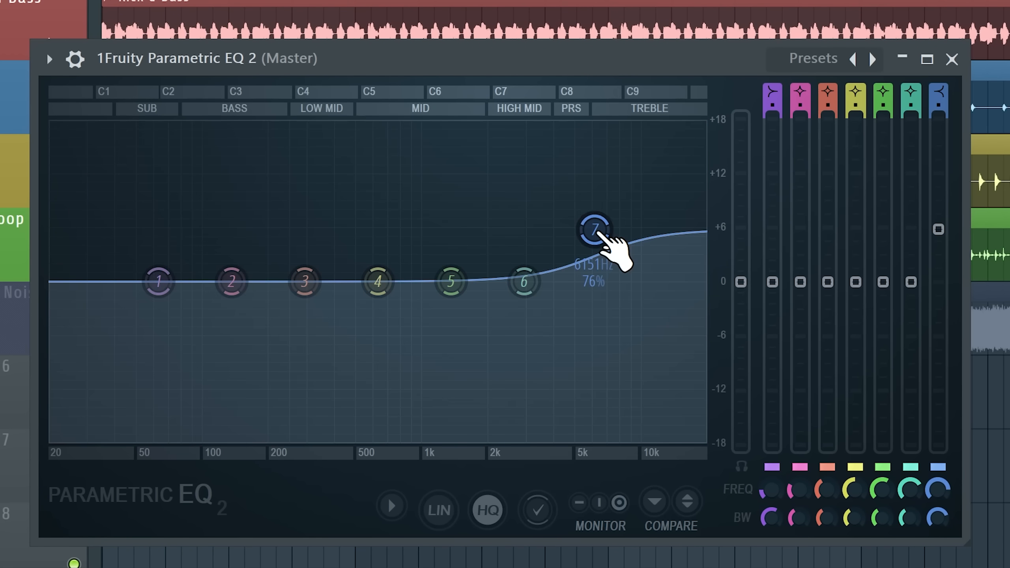
Isolate the range above about 17 kHz during playback using a steep high-pass on the Master EQ's band 5, and disable that band
{"action": "mouse_move", "coordinate": [883, 91]}
{"action": "left_mouse_down"}
{"action": "mouse_move", "coordinate": [882, 104]}
{"action": "mouse_move", "coordinate": [882, 90]}
{"action": "left_mouse_up"}
{"action": "left_click_drag", "start_coordinate": [453, 289], "coordinate": [692, 281]}
{"action": "key", "text": "space"}
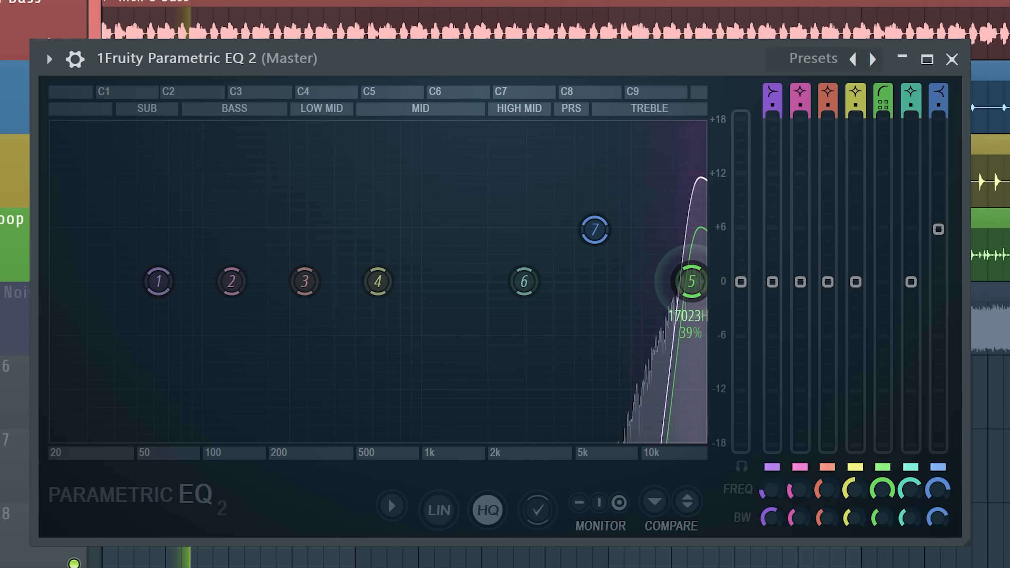
{"action": "left_click_drag", "start_coordinate": [741, 199], "coordinate": [740, 245]}
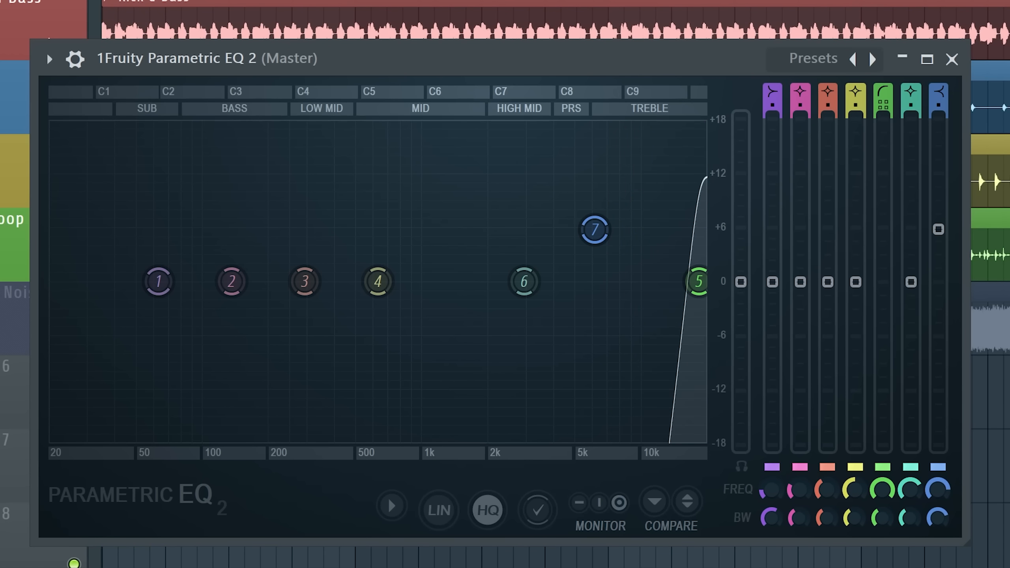
{"action": "left_click_drag", "start_coordinate": [699, 284], "coordinate": [52, 309]}
{"action": "left_click_drag", "start_coordinate": [883, 92], "coordinate": [882, 112]}
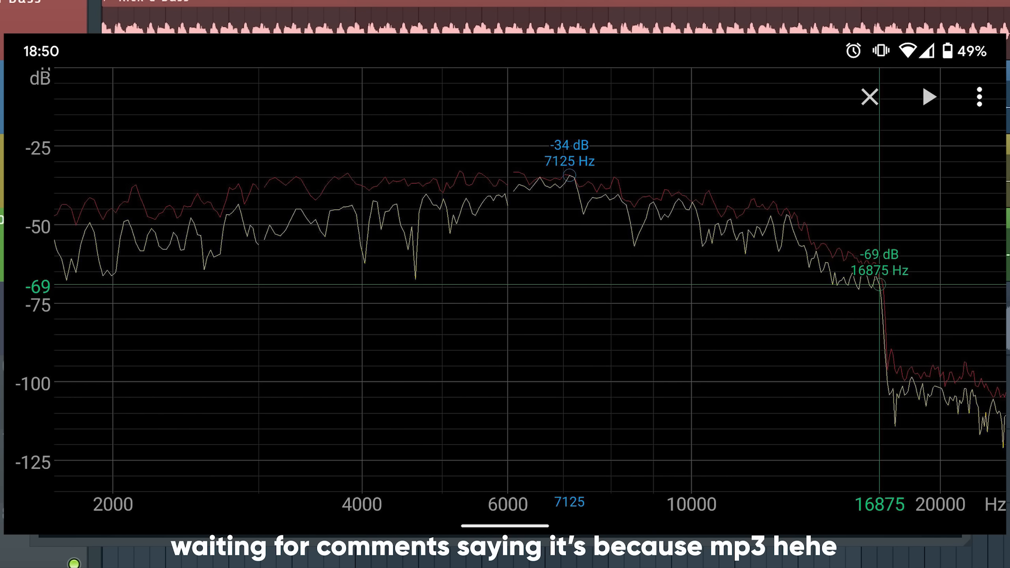
Flatten band 7 on the Master EQ, change its filter type, and boost band 6 by about 5 dB around 12 kHz with a narrower bandwidth
{"action": "left_click_drag", "start_coordinate": [618, 279], "coordinate": [649, 284]}
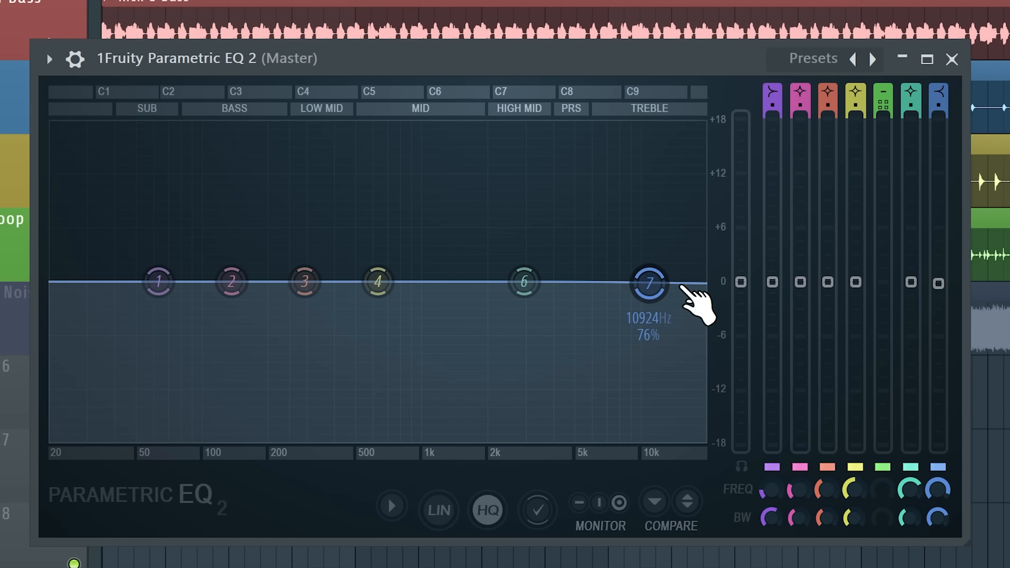
{"action": "left_click_drag", "start_coordinate": [524, 282], "coordinate": [661, 235]}
{"action": "scroll", "coordinate": [646, 238], "scroll_direction": "down", "scroll_amount": 5}
{"action": "scroll", "coordinate": [660, 236], "scroll_direction": "down", "scroll_amount": 2}
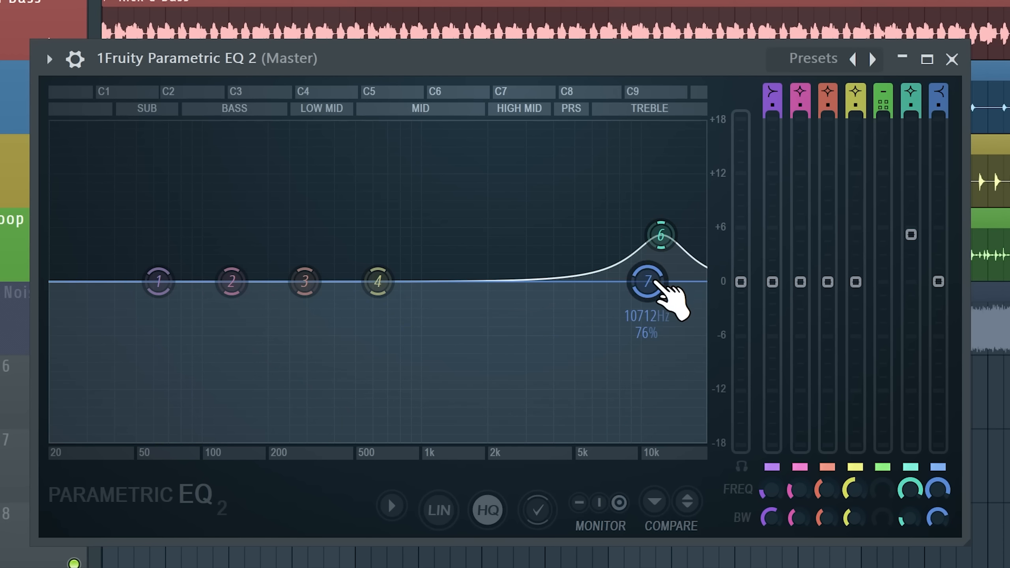
{"action": "mouse_move", "coordinate": [938, 92]}
{"action": "left_mouse_down"}
{"action": "mouse_move", "coordinate": [939, 113]}
{"action": "mouse_move", "coordinate": [940, 90]}
{"action": "left_mouse_up"}
{"action": "left_click_drag", "start_coordinate": [663, 235], "coordinate": [672, 234]}
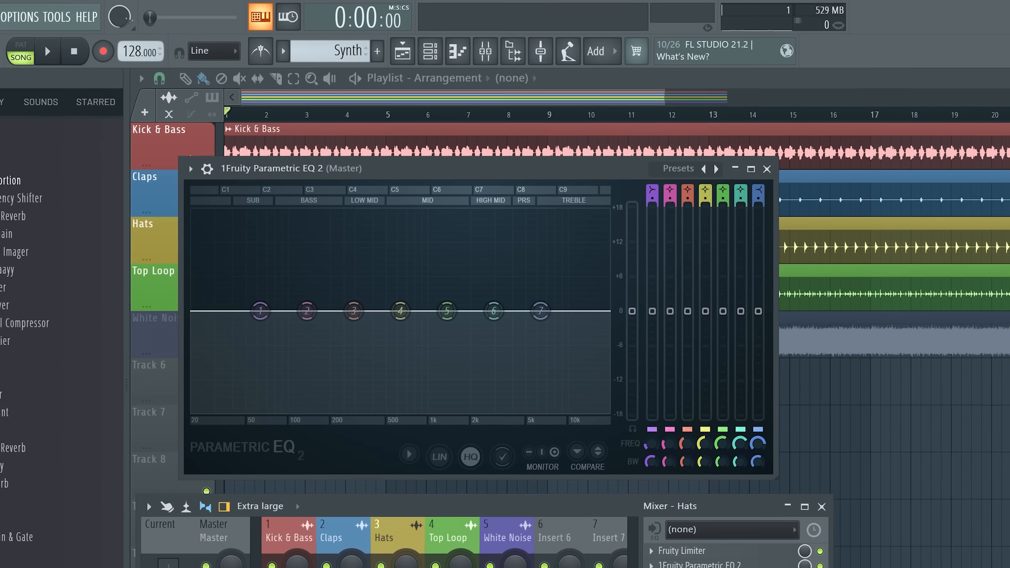
Close the Master EQ, solo the Hats track, and play it with the Top Loop track switched on
{"action": "left_click", "coordinate": [763, 171]}
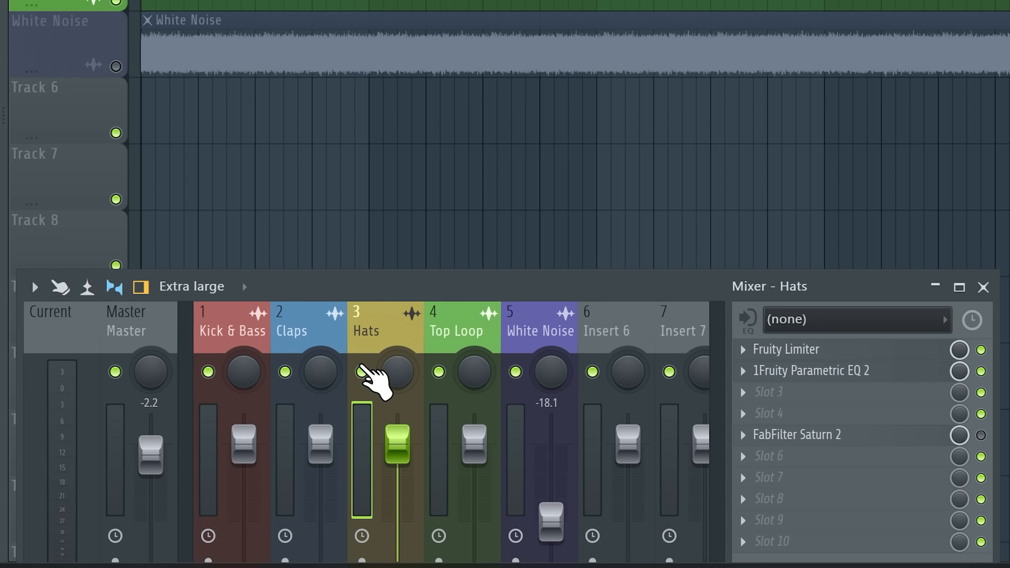
{"action": "right_click", "coordinate": [382, 564]}
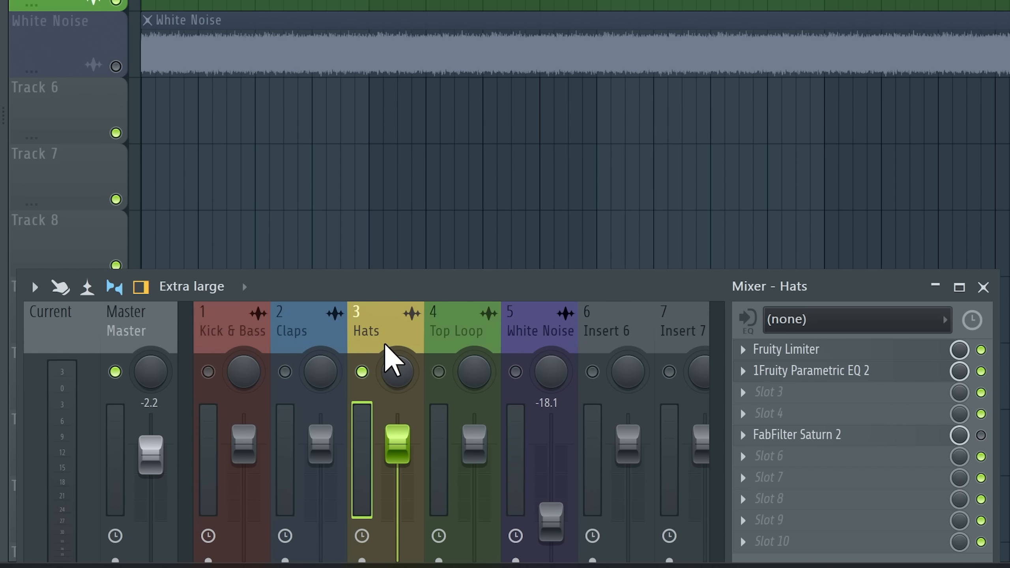
{"action": "key", "text": "space"}
{"action": "left_click", "coordinate": [439, 372]}
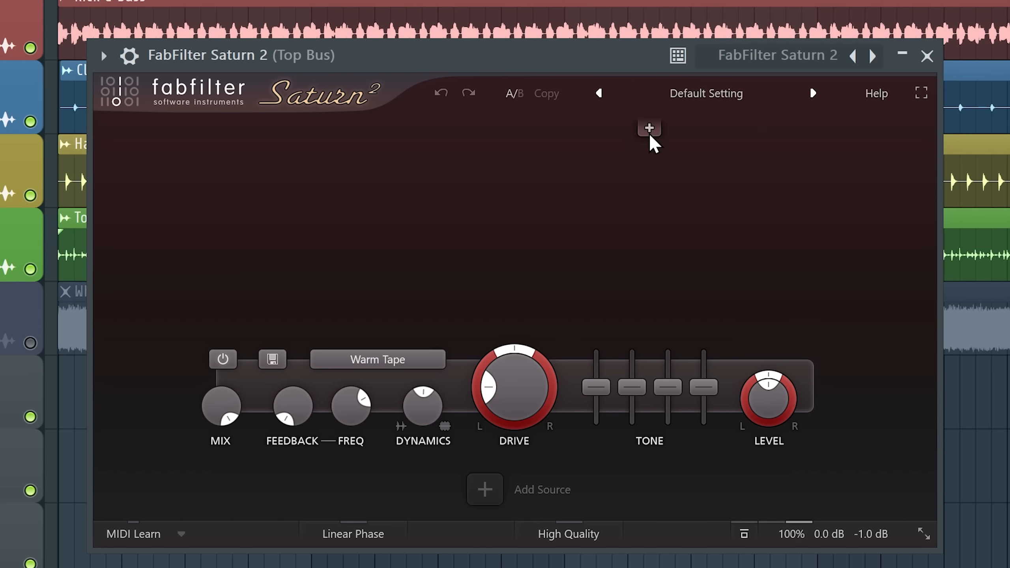
Split the Top Bus's FabFilter Saturn 2 into two bands and raise the Warm Tape drive of the high band
{"action": "left_click", "coordinate": [649, 131]}
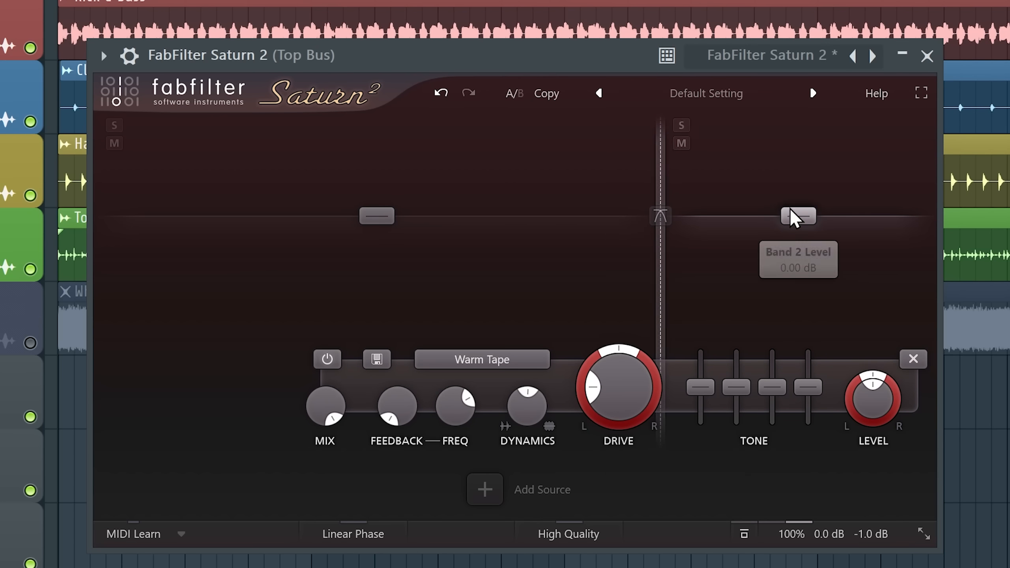
{"action": "key", "text": "space"}
{"action": "left_click_drag", "start_coordinate": [630, 376], "coordinate": [664, 404]}
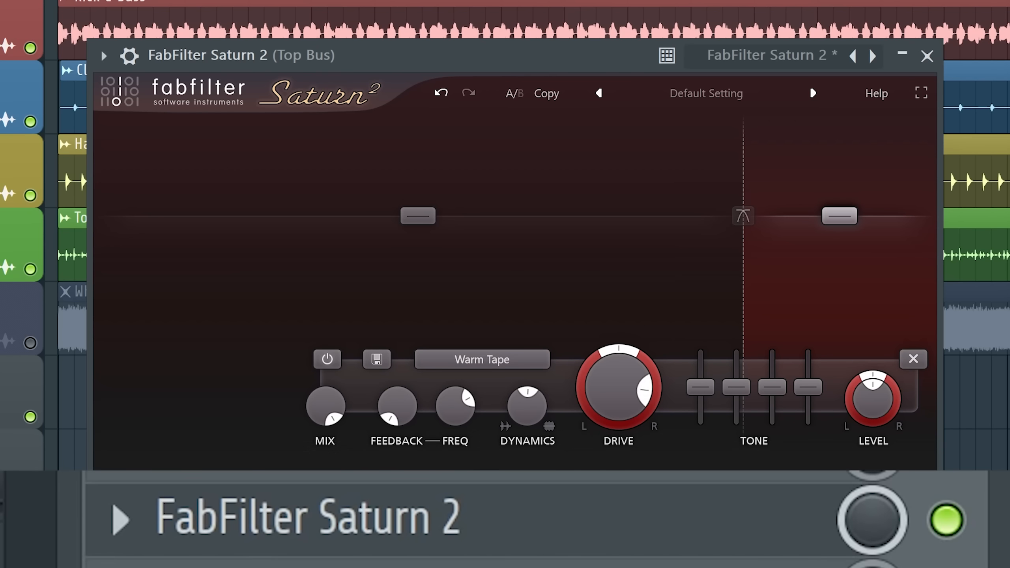
Lower Saturn 2's crossover frequency during playback and bypass the plugin to compare the sound
{"action": "key", "text": "space"}
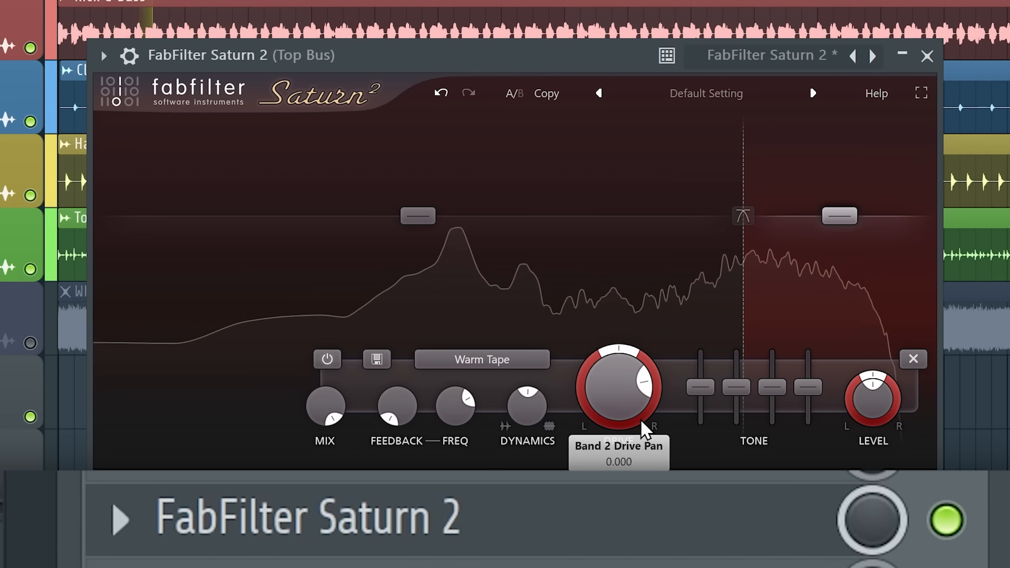
{"action": "left_click_drag", "start_coordinate": [745, 249], "coordinate": [720, 249]}
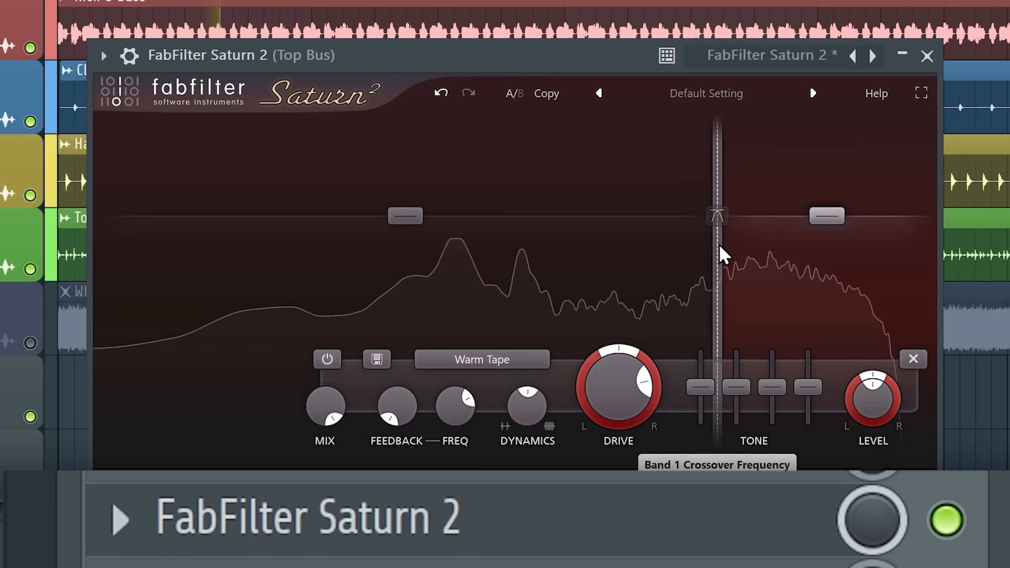
{"action": "left_click", "coordinate": [945, 518]}
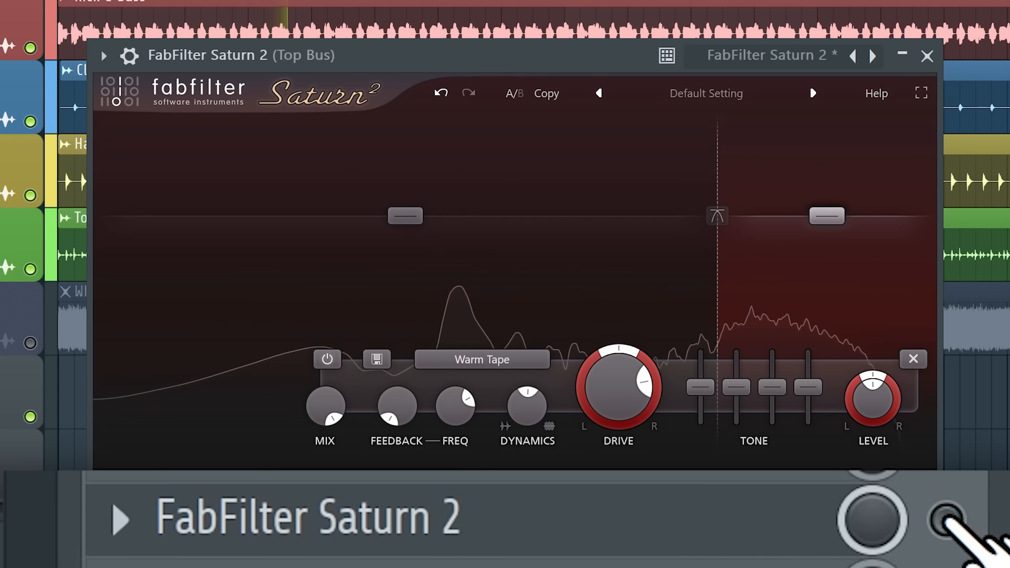